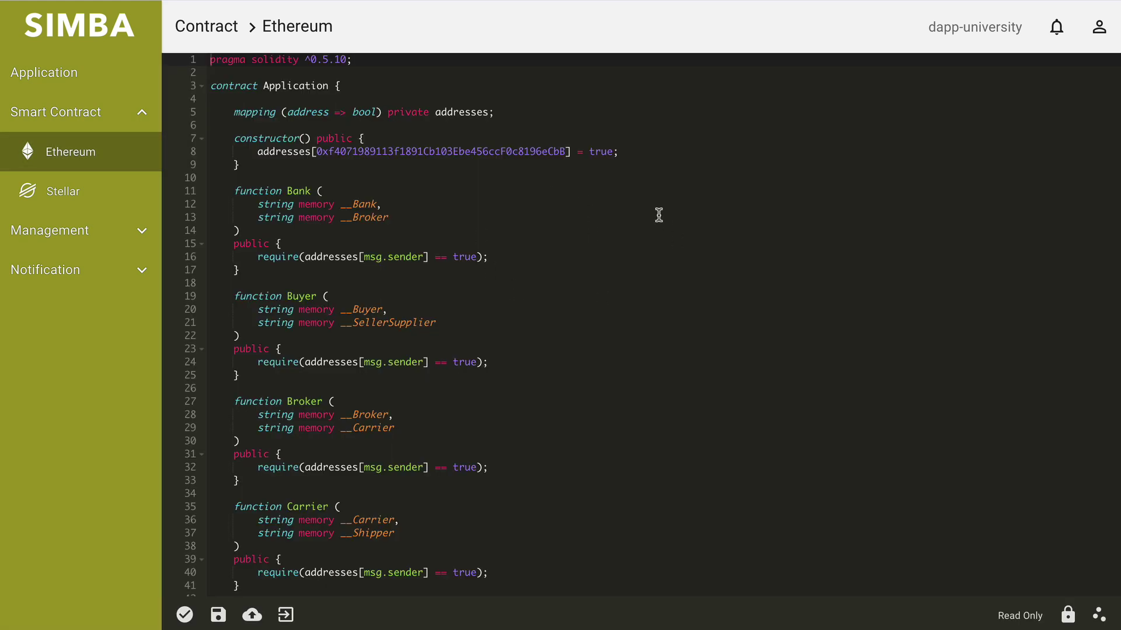
Examine the finished Ethereum contract's code and the Bank, Broker, Carrier and Shipper assets in its graph
{"action": "scroll", "coordinate": [658, 215], "scroll_direction": "down", "scroll_amount": 20}
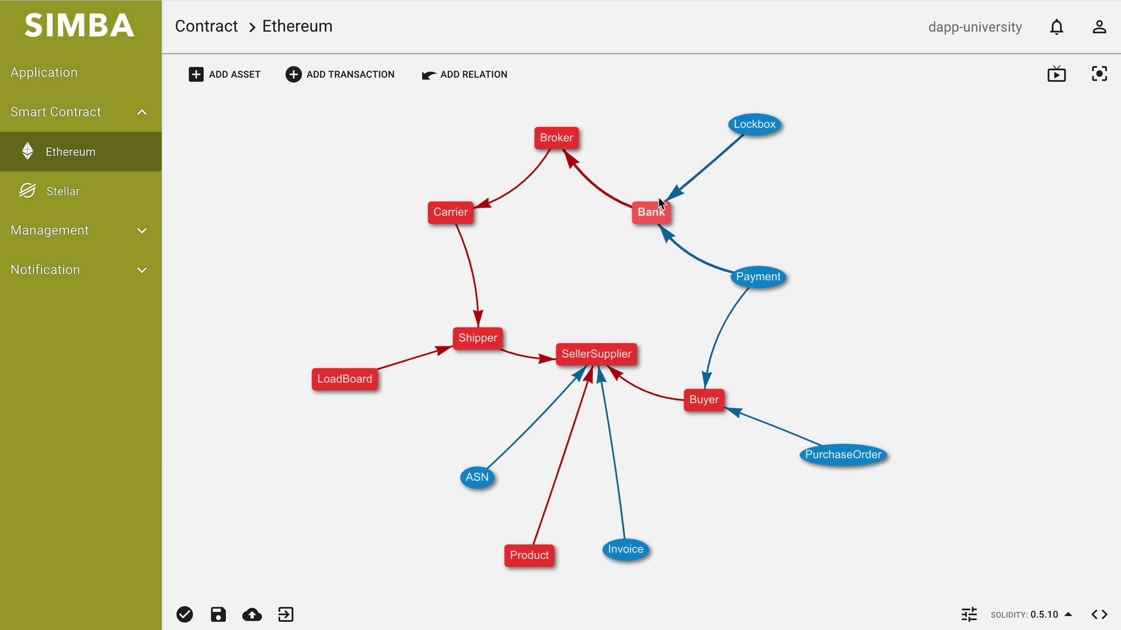
{"action": "left_click", "coordinate": [649, 214]}
{"action": "left_click", "coordinate": [556, 138]}
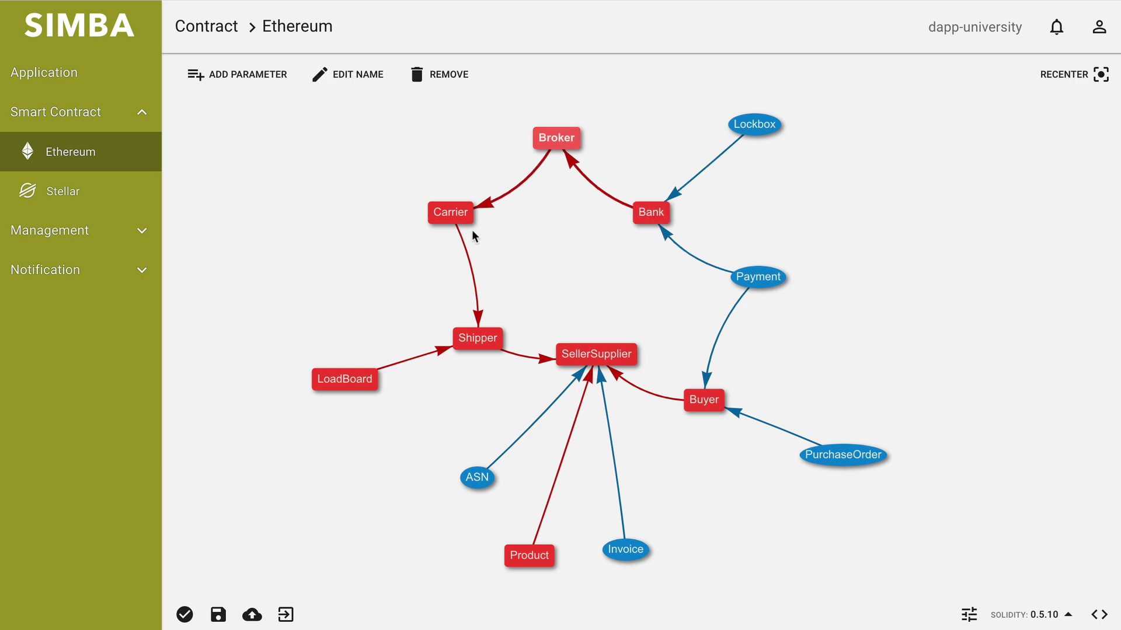
{"action": "left_click", "coordinate": [450, 212]}
{"action": "left_click", "coordinate": [476, 340]}
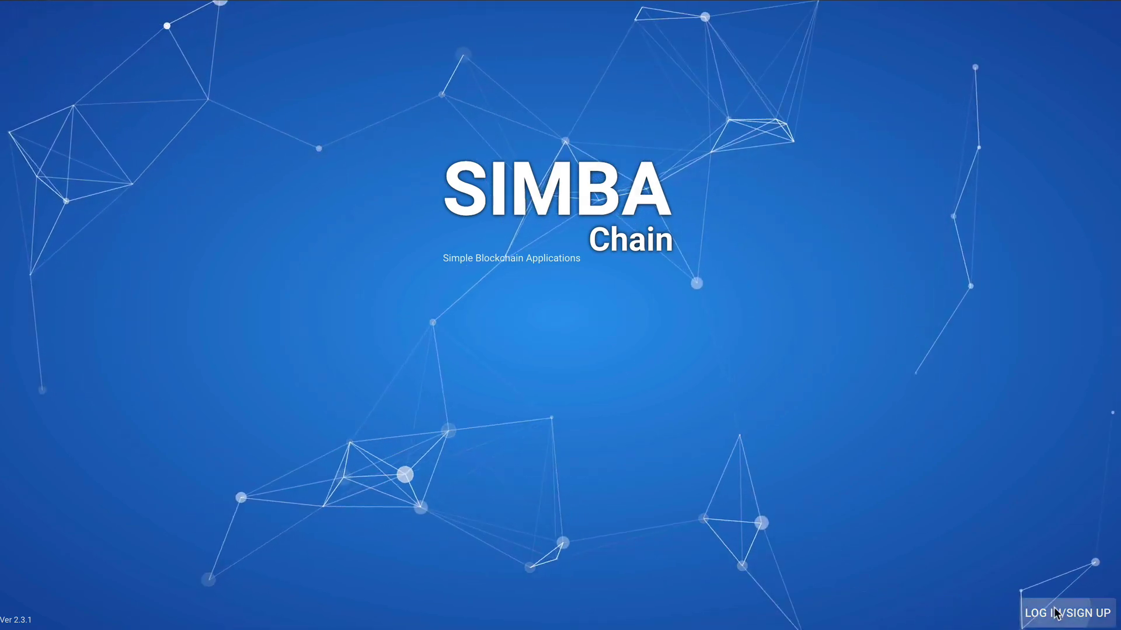
Log in to SIMBA Chain and start a new Ethereum smart contract
{"action": "left_click", "coordinate": [1067, 613]}
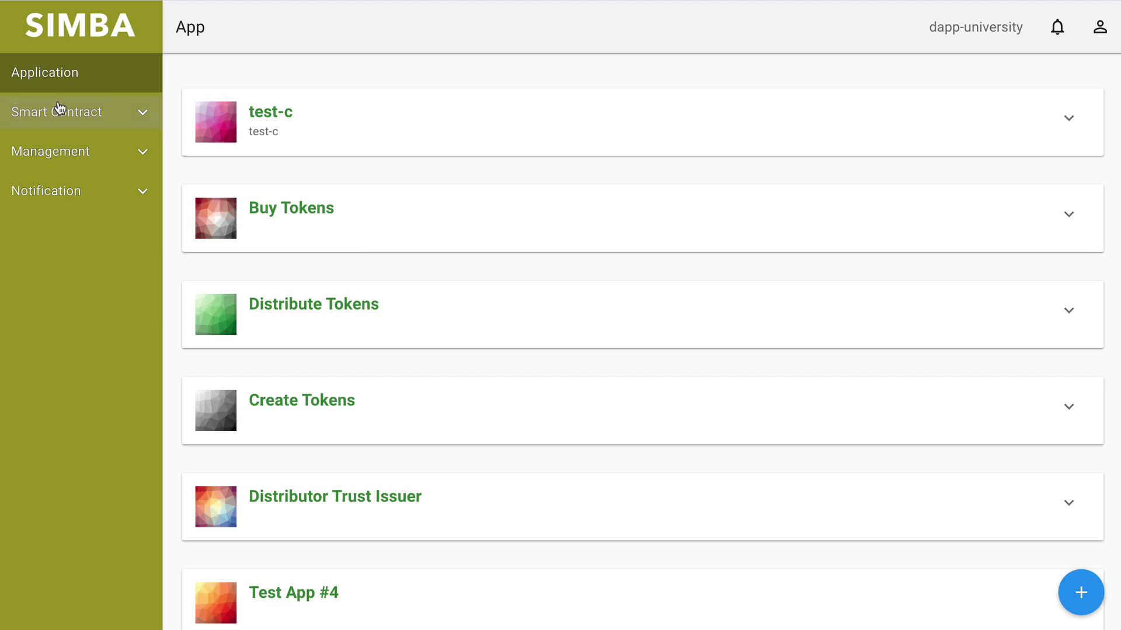
{"action": "left_click", "coordinate": [66, 113]}
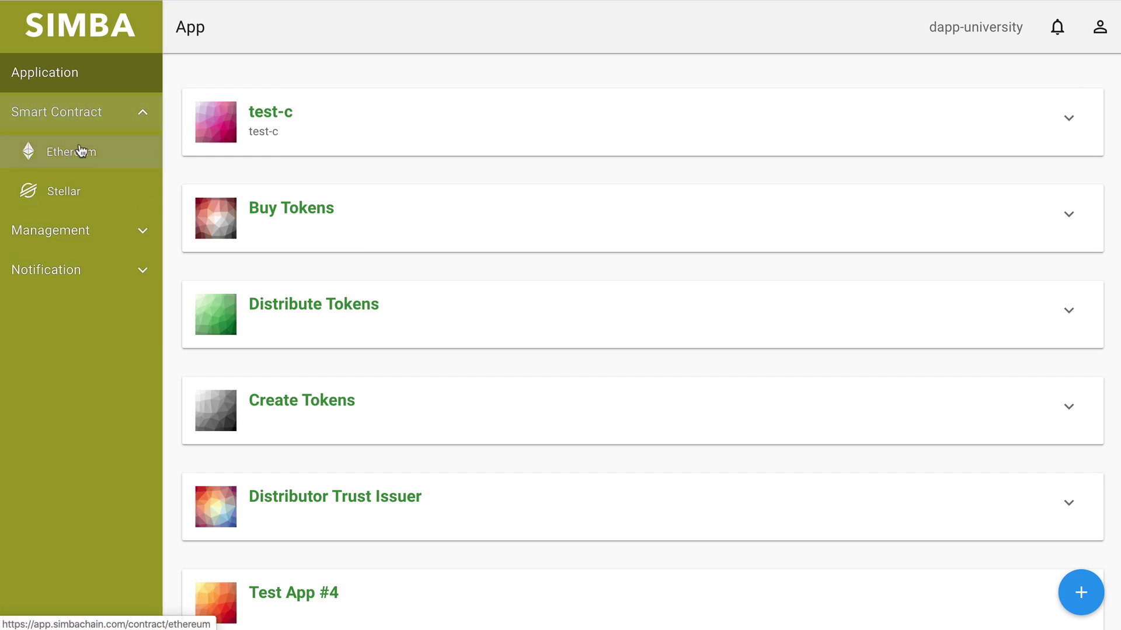
{"action": "left_click", "coordinate": [60, 163]}
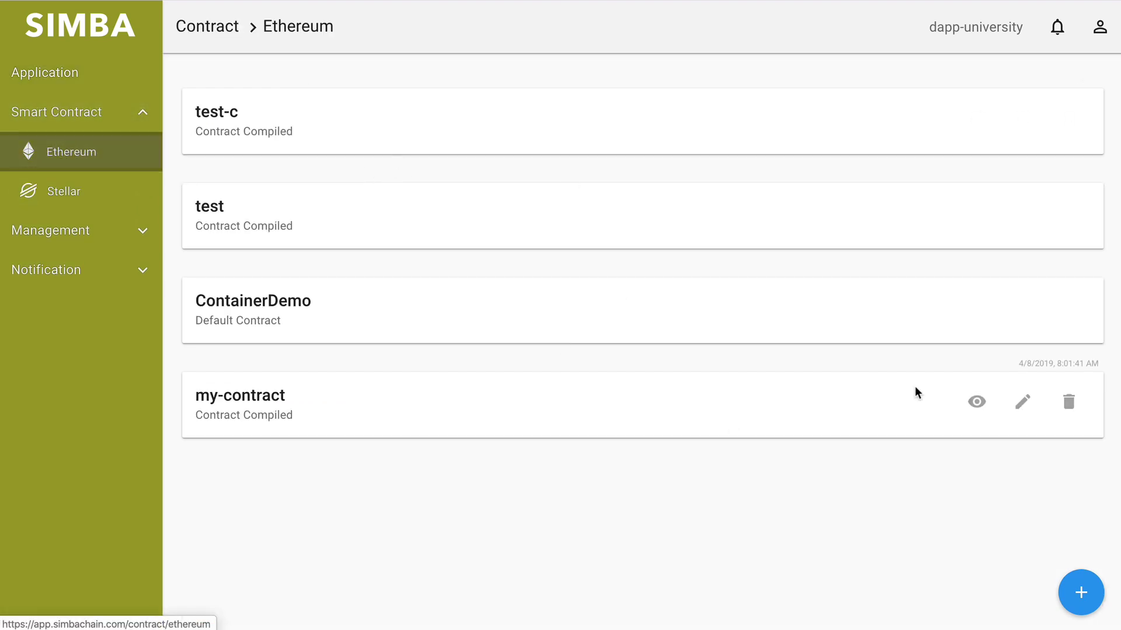
{"action": "left_click", "coordinate": [1082, 596]}
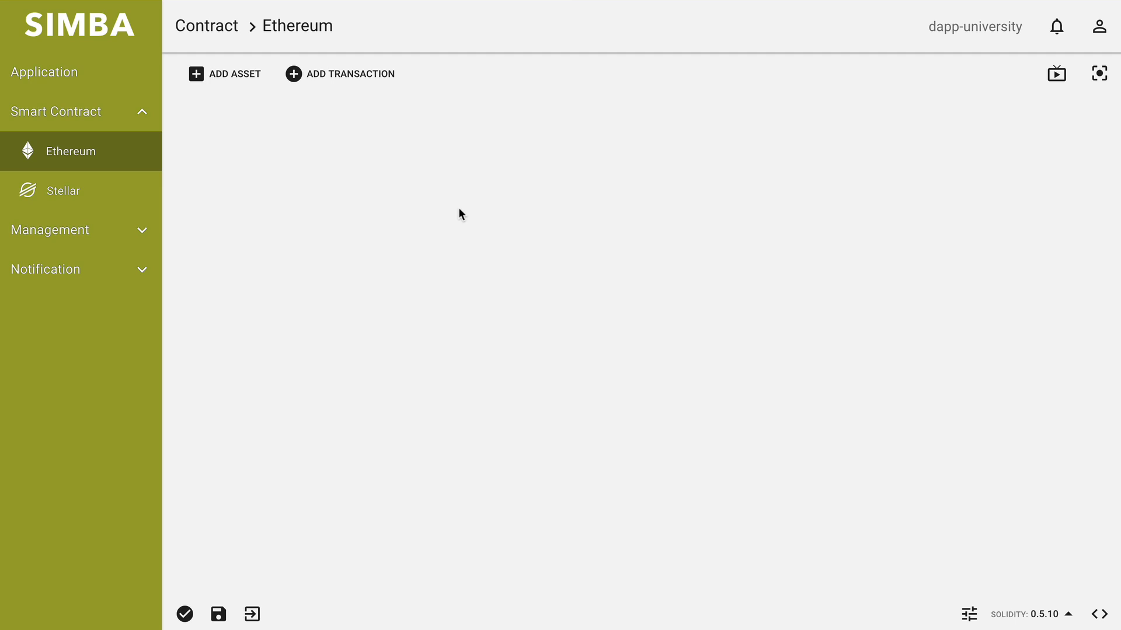
Add an asset named Buyer to the empty contract canvas
{"action": "left_click", "coordinate": [197, 73]}
{"action": "left_click", "coordinate": [274, 73]}
{"action": "type", "text": "Buyer"}
{"action": "key", "text": "Return"}
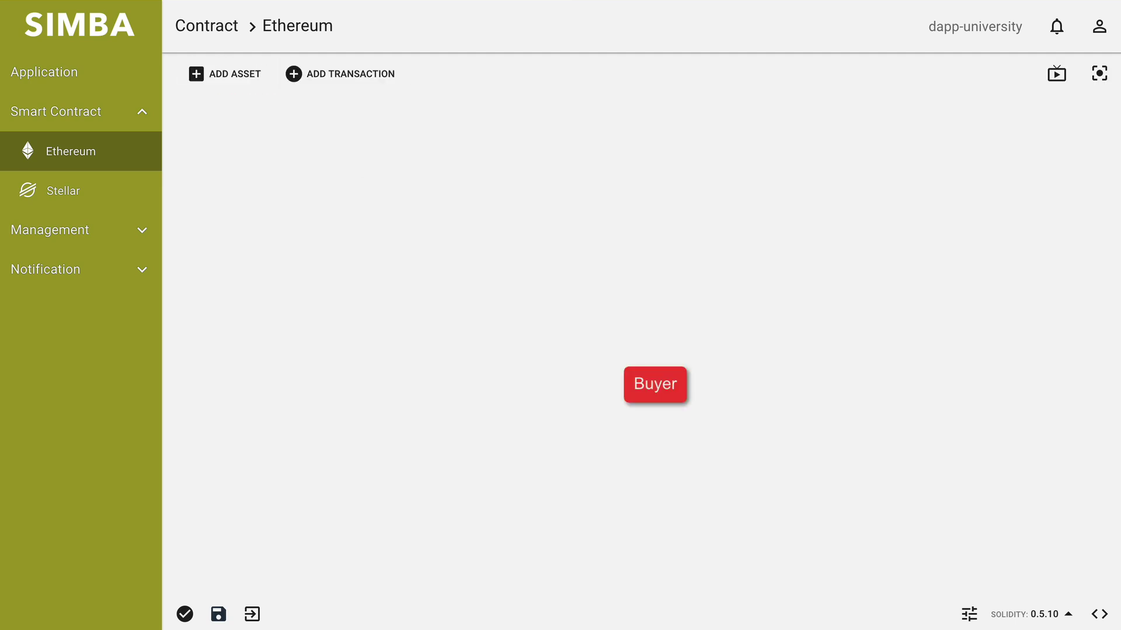
Add a second asset named SellerSupplier to the contract canvas
{"action": "left_click", "coordinate": [244, 84]}
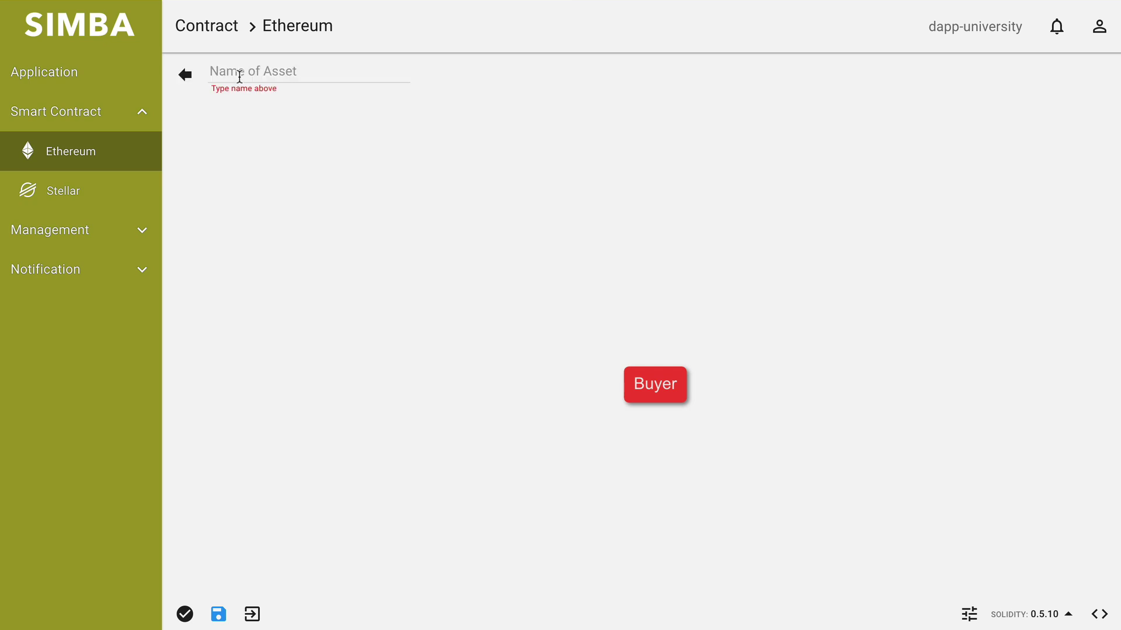
{"action": "left_click", "coordinate": [239, 77]}
{"action": "type", "text": "S"}
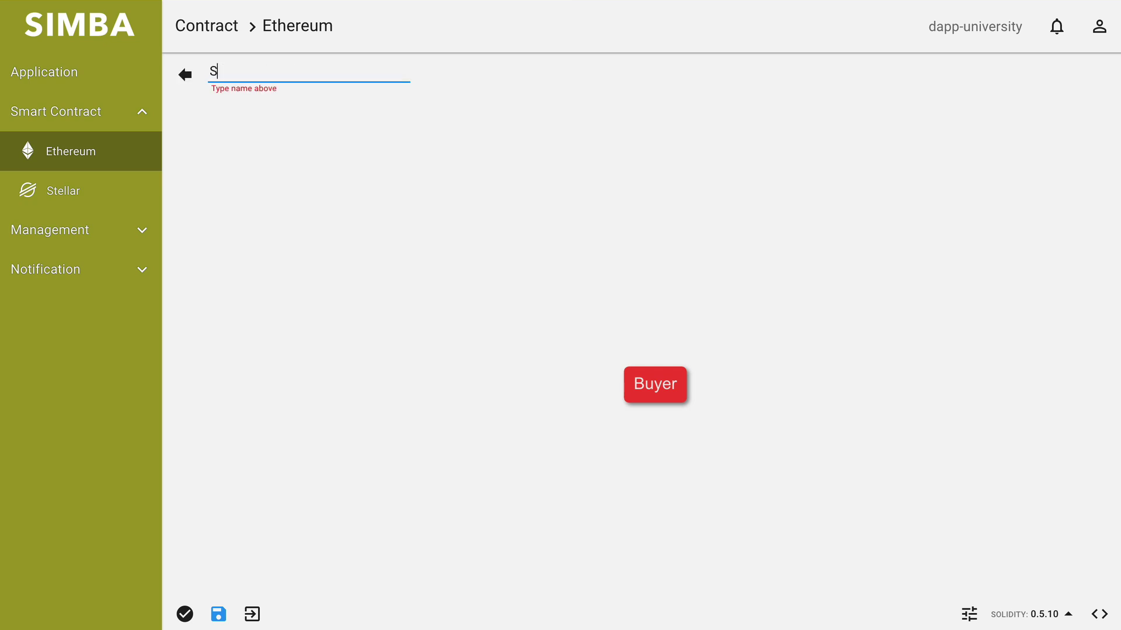
{"action": "type", "text": "ellerSupplier"}
{"action": "key", "text": "Return"}
Arrange the two assets side by side in the upper canvas, with SellerSupplier well to the left of Buyer
{"action": "left_click_drag", "start_coordinate": [678, 380], "coordinate": [578, 212]}
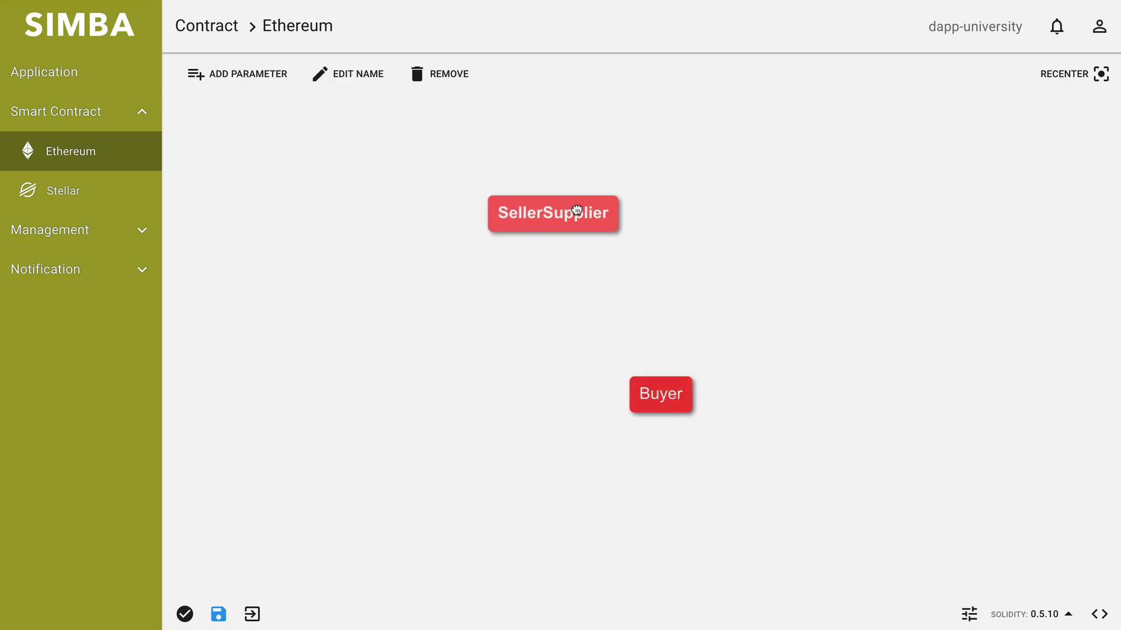
{"action": "left_click_drag", "start_coordinate": [677, 387], "coordinate": [725, 208]}
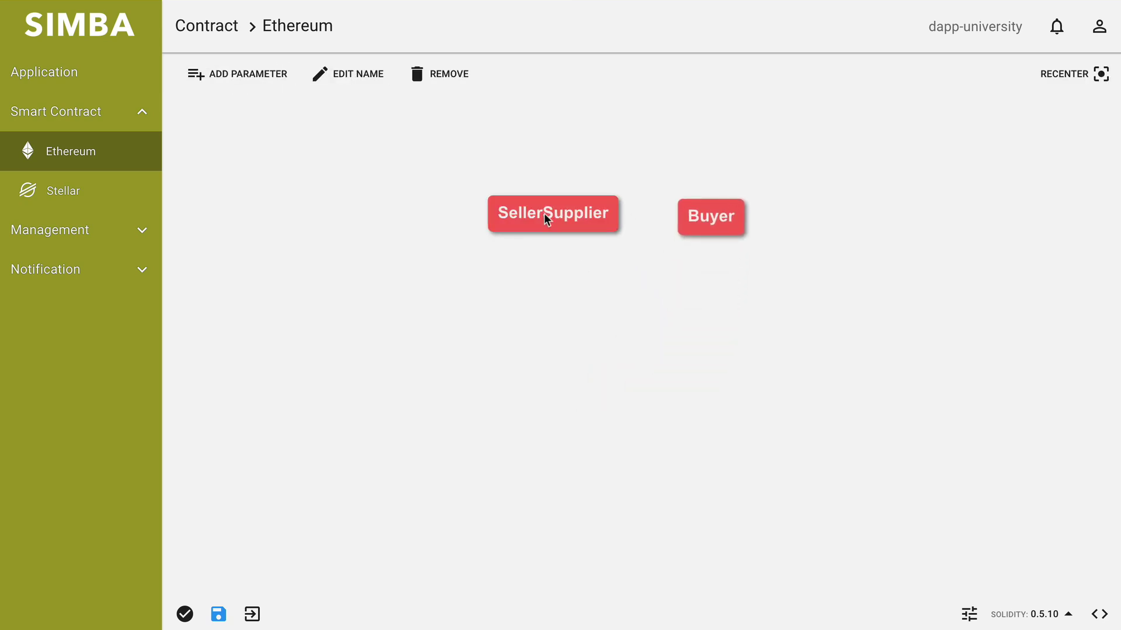
{"action": "left_click_drag", "start_coordinate": [548, 220], "coordinate": [440, 220]}
{"action": "left_click", "coordinate": [614, 172]}
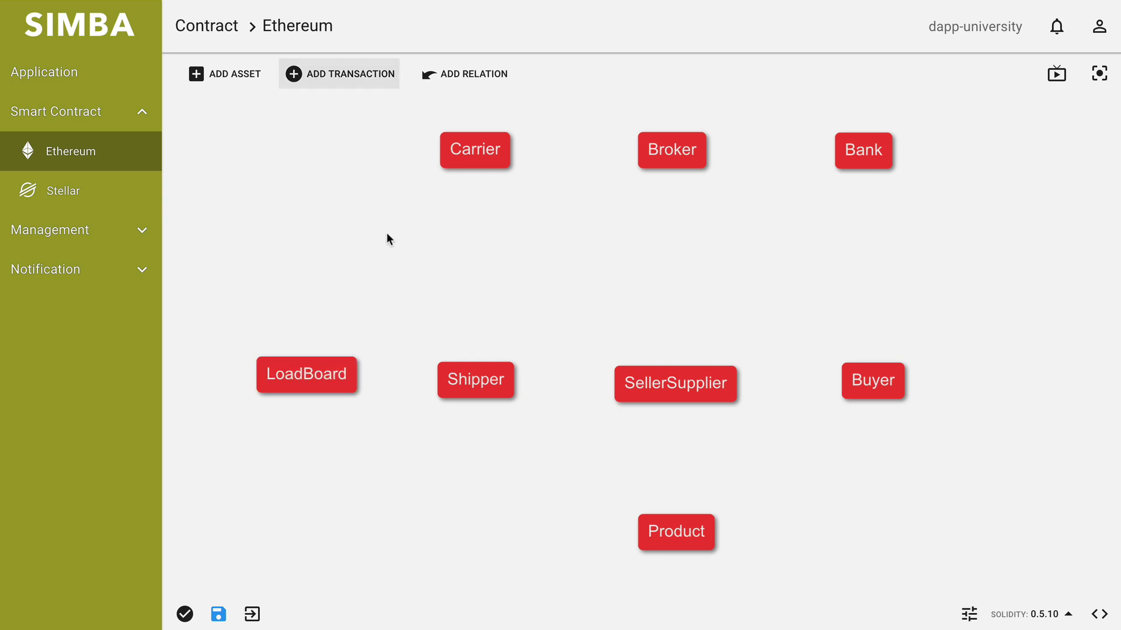
Add a transaction named Payment and place it between the Bank and Buyer assets
{"action": "left_click", "coordinate": [332, 87]}
{"action": "left_click", "coordinate": [291, 76]}
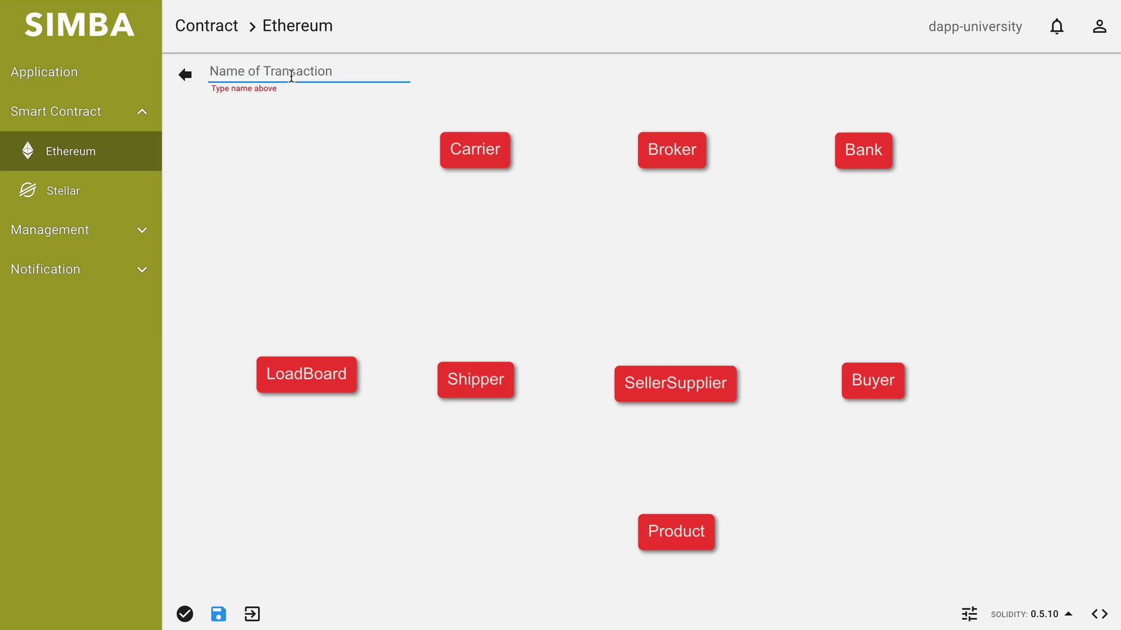
{"action": "type", "text": "Payment"}
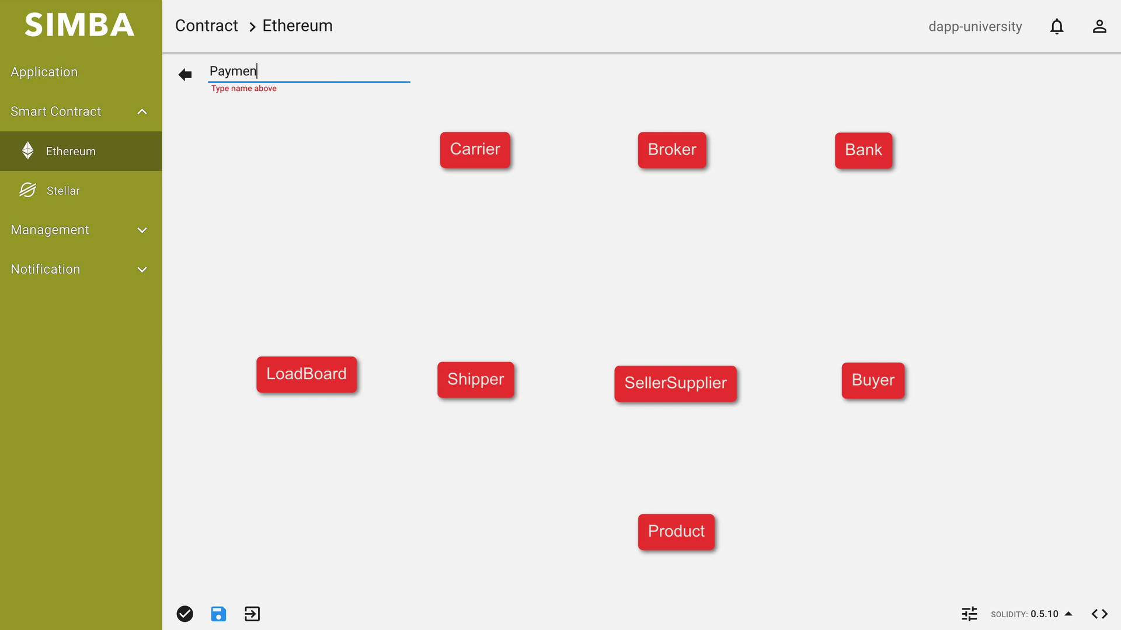
{"action": "key", "text": "Return"}
{"action": "left_click", "coordinate": [662, 308]}
{"action": "left_click_drag", "start_coordinate": [662, 308], "coordinate": [880, 254]}
{"action": "left_click", "coordinate": [670, 267]}
Add a transaction named Lockbox and place it to the right of the Bank asset
{"action": "left_click", "coordinate": [315, 74]}
{"action": "type", "text": "Lockbox"}
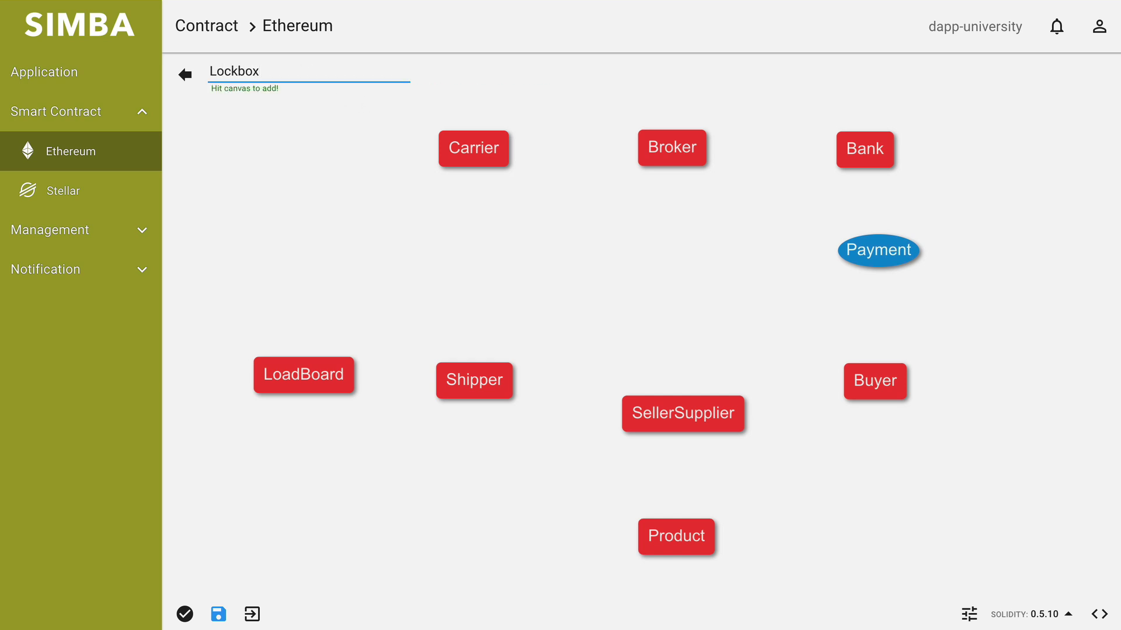
{"action": "key", "text": "Return"}
{"action": "left_click_drag", "start_coordinate": [645, 320], "coordinate": [1038, 142]}
{"action": "left_click", "coordinate": [322, 85]}
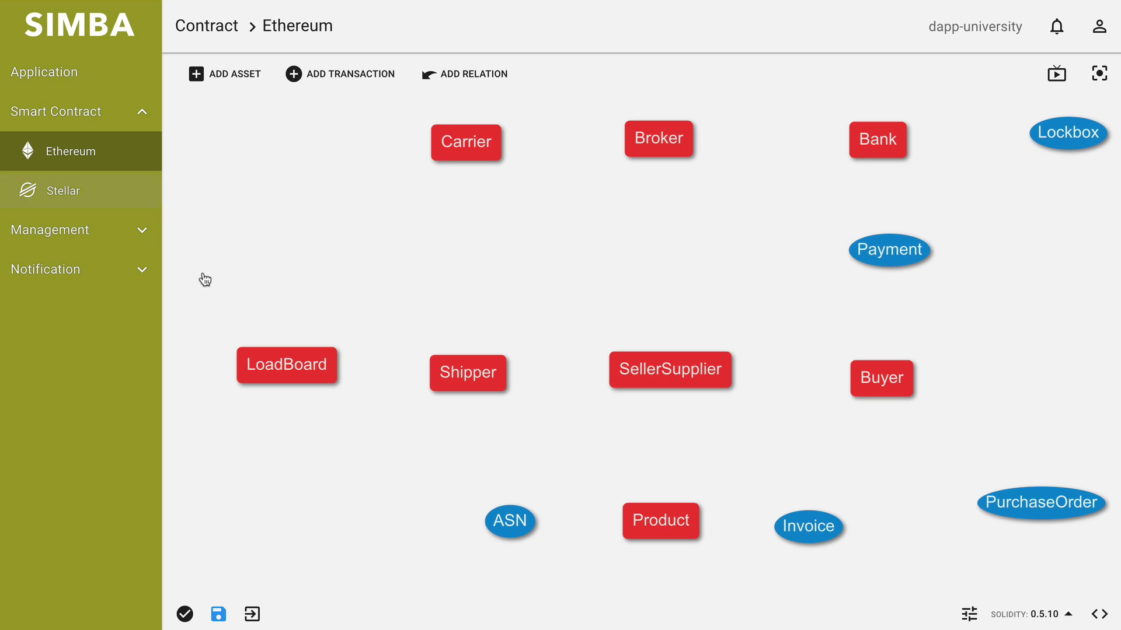
Draw relations from Buyer to SellerSupplier, from Payment to Buyer, and from Product to SellerSupplier
{"action": "left_click", "coordinate": [349, 72]}
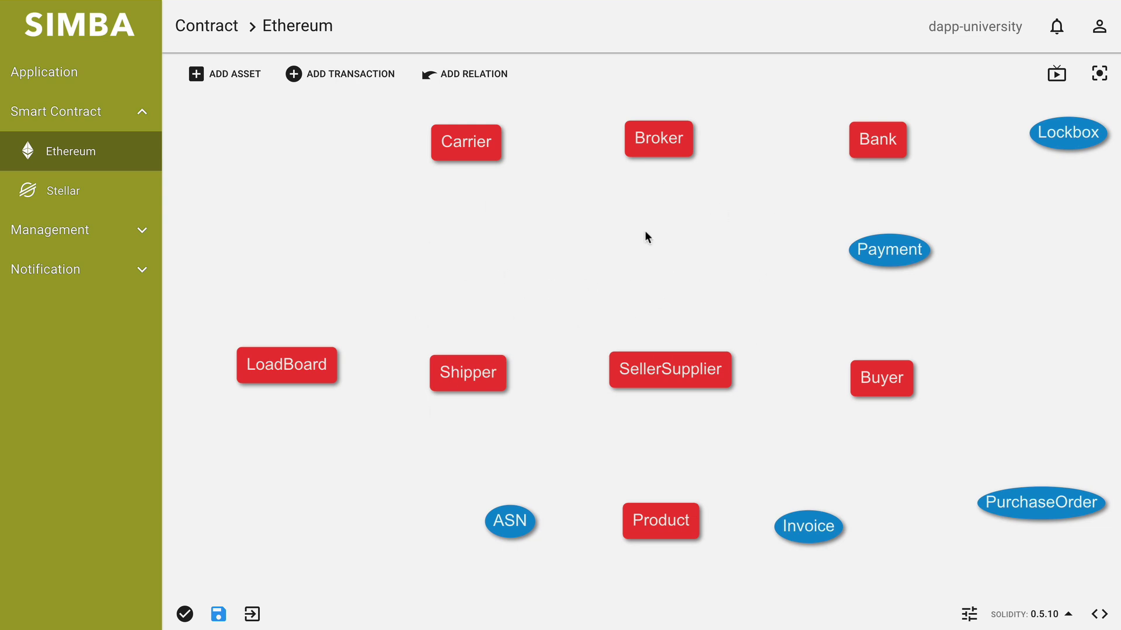
{"action": "left_click", "coordinate": [463, 85]}
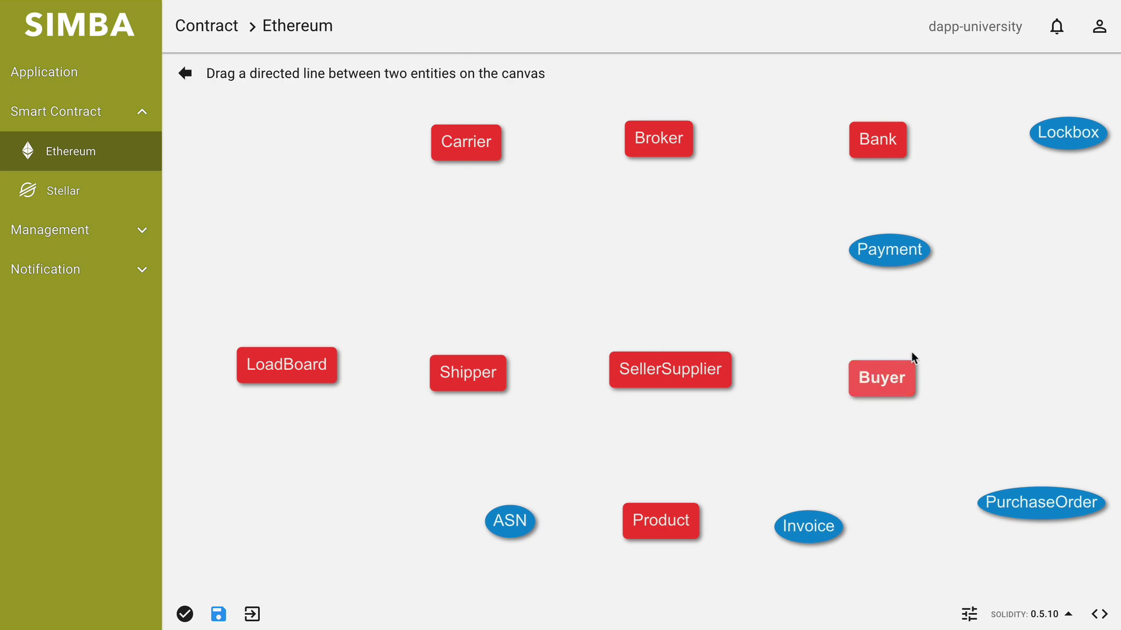
{"action": "left_click_drag", "start_coordinate": [849, 383], "coordinate": [719, 372]}
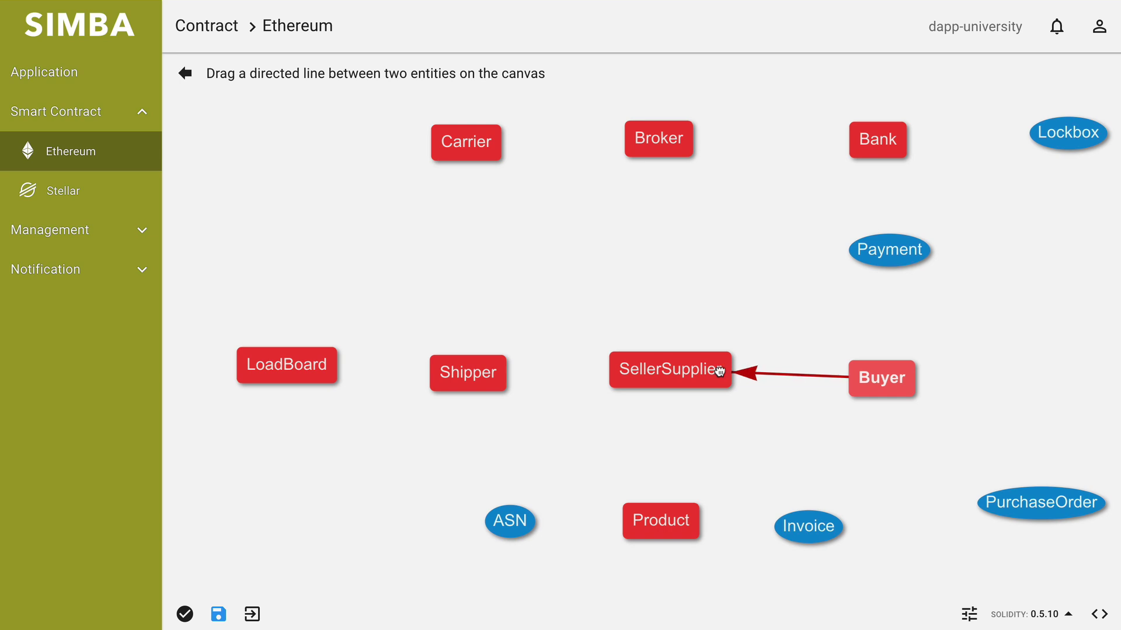
{"action": "left_click_drag", "start_coordinate": [889, 249], "coordinate": [878, 376]}
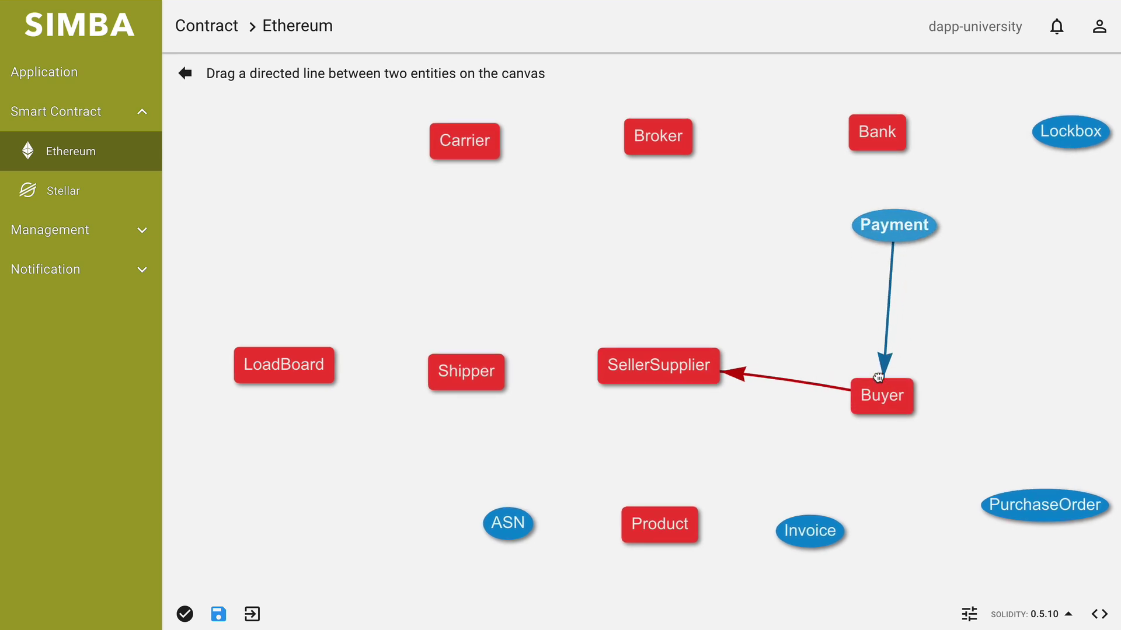
{"action": "left_click_drag", "start_coordinate": [669, 516], "coordinate": [660, 369]}
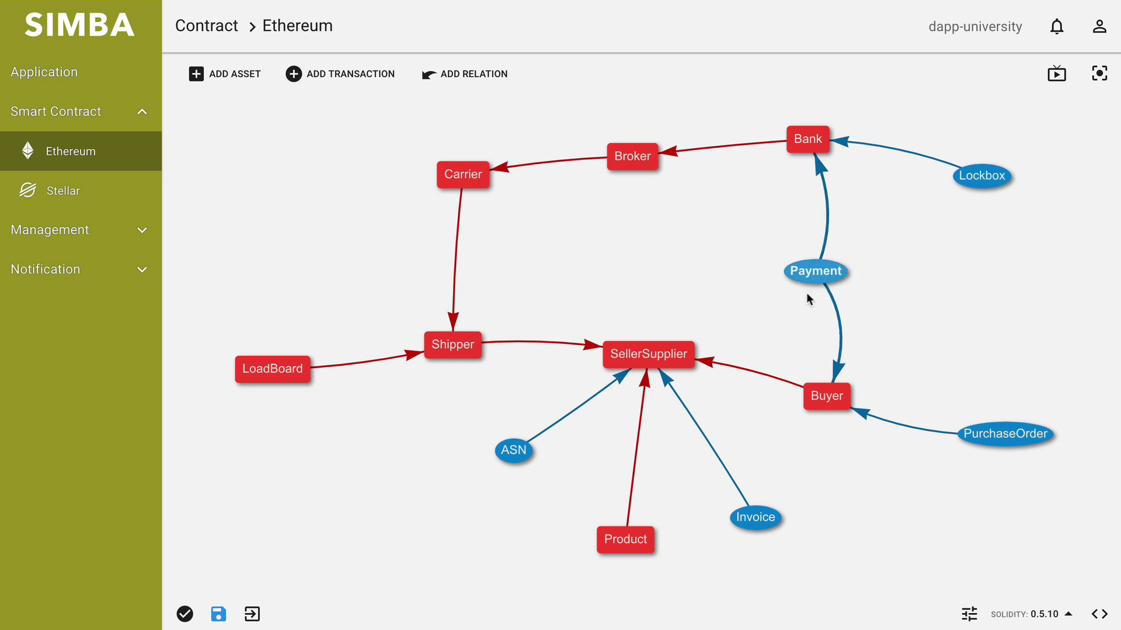
Add a uint64 parameter named datetime to the ASN transaction
{"action": "left_click", "coordinate": [514, 451]}
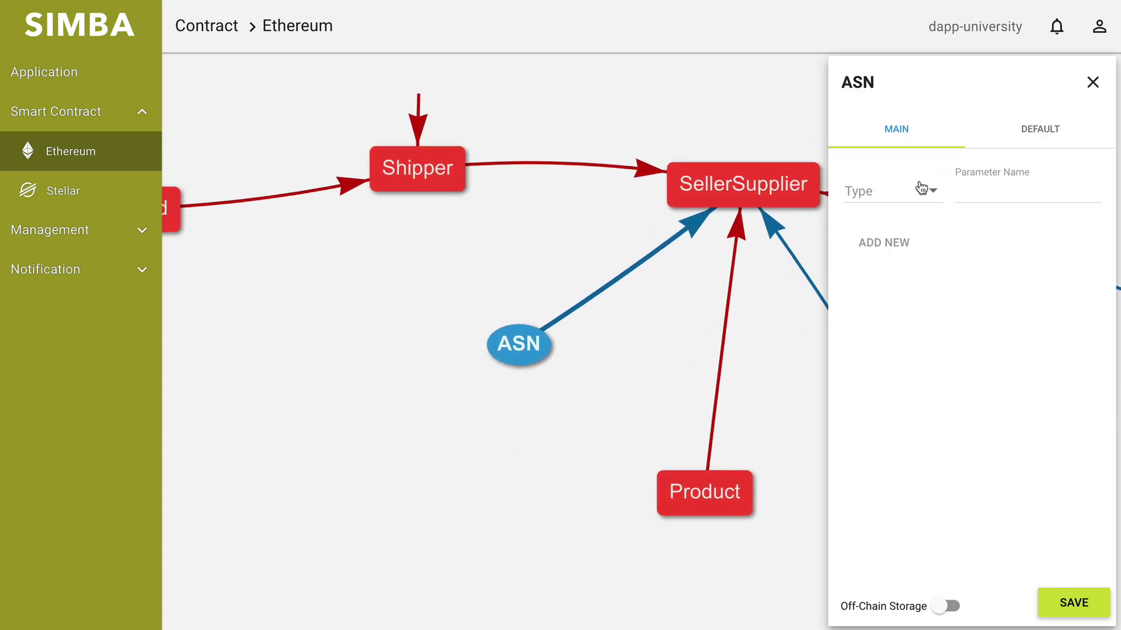
{"action": "left_click", "coordinate": [913, 196]}
{"action": "scroll", "coordinate": [905, 279], "scroll_direction": "down", "scroll_amount": 3}
{"action": "scroll", "coordinate": [905, 280], "scroll_direction": "down", "scroll_amount": 2}
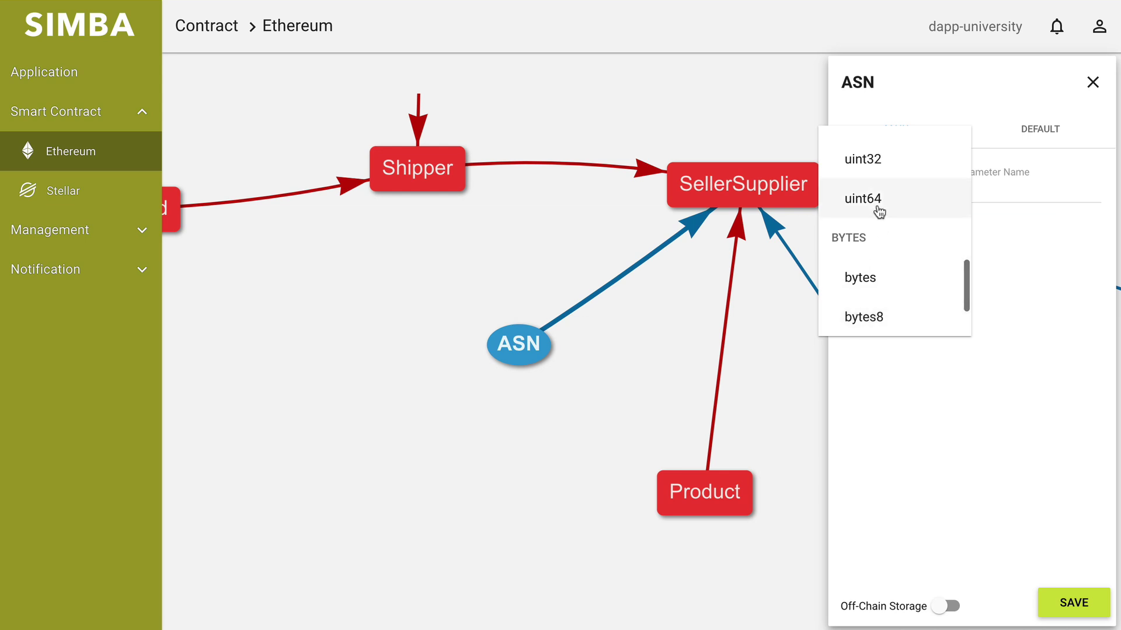
{"action": "left_click", "coordinate": [881, 213]}
{"action": "left_click", "coordinate": [1005, 192]}
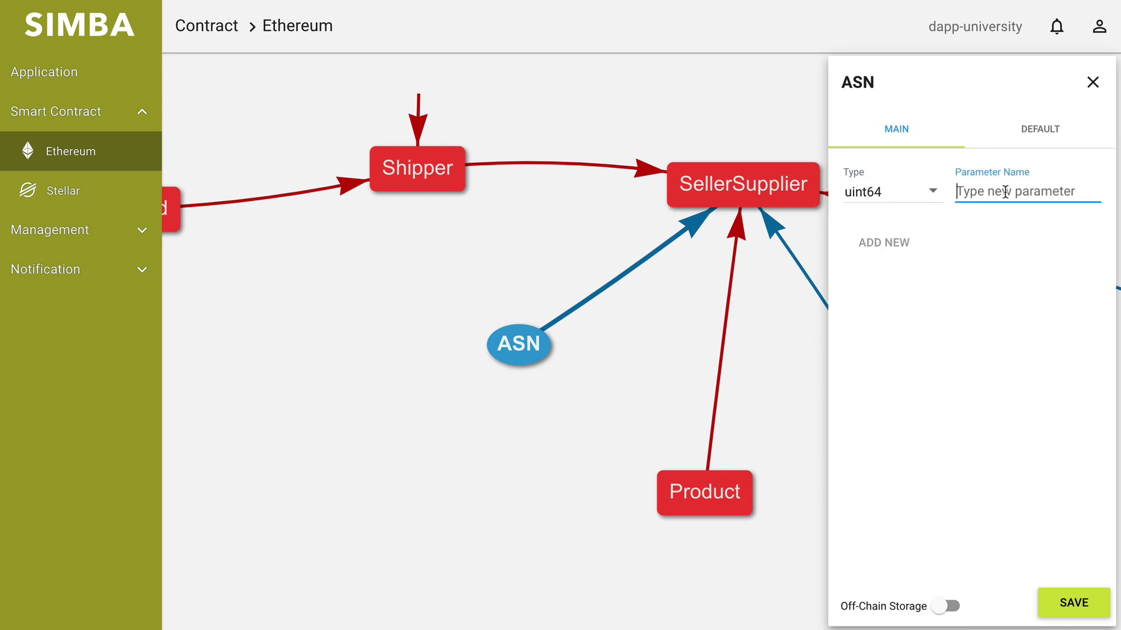
{"action": "type", "text": "datetime"}
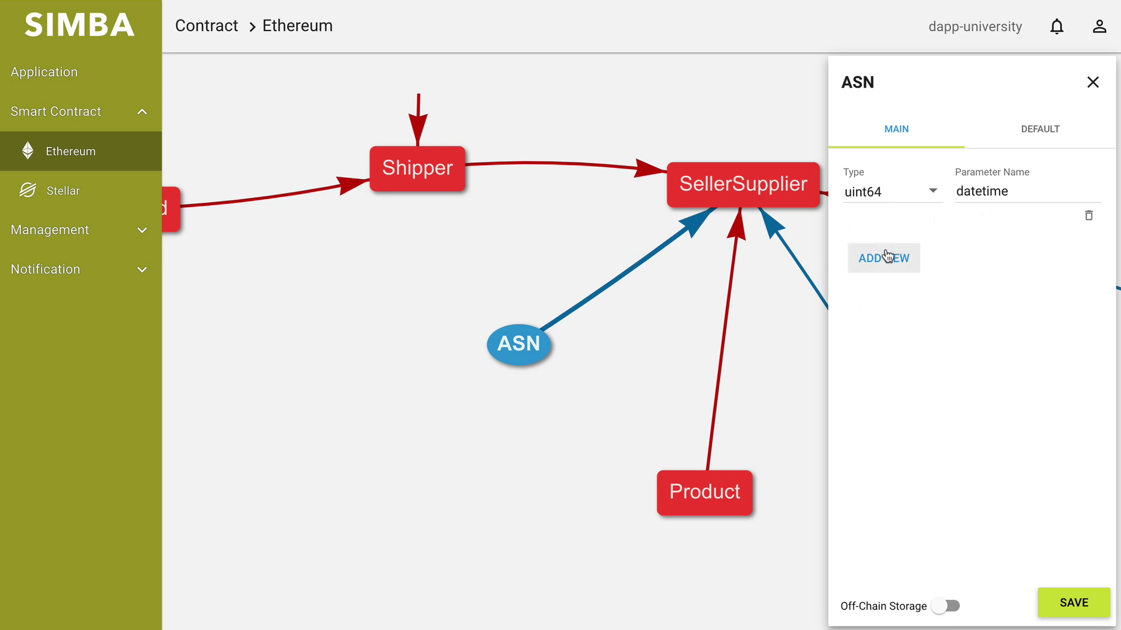
Add a string parameter named EDI856 to the ASN transaction and save it with off-chain storage enabled
{"action": "left_click", "coordinate": [884, 257]}
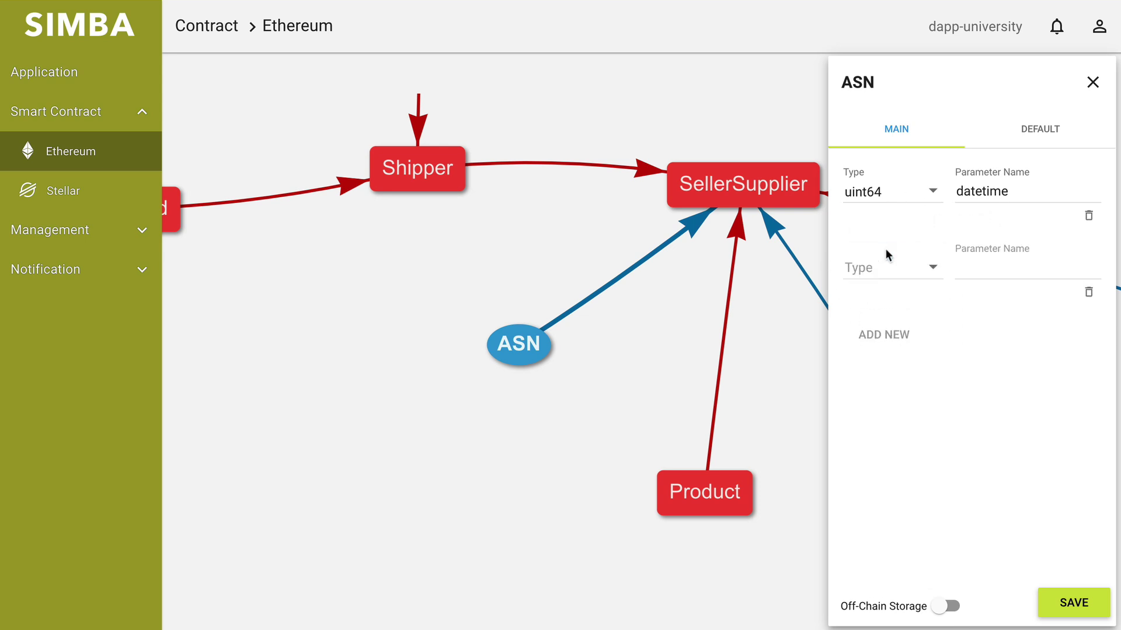
{"action": "left_click", "coordinate": [906, 274]}
{"action": "left_click", "coordinate": [886, 356]}
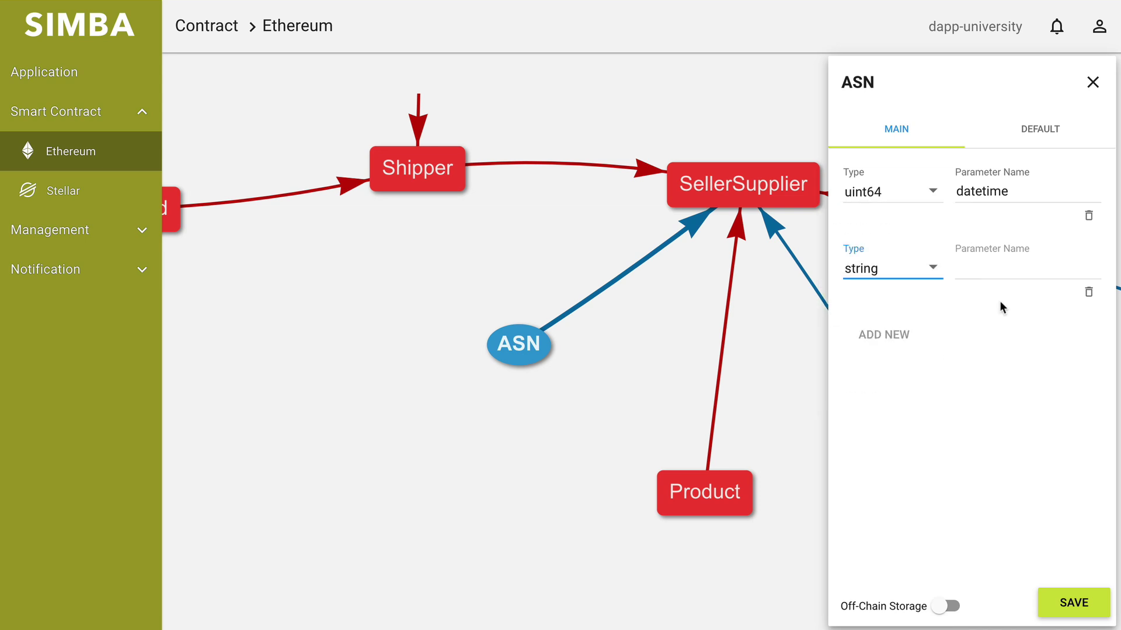
{"action": "left_click", "coordinate": [1008, 277]}
{"action": "type", "text": "EDI"}
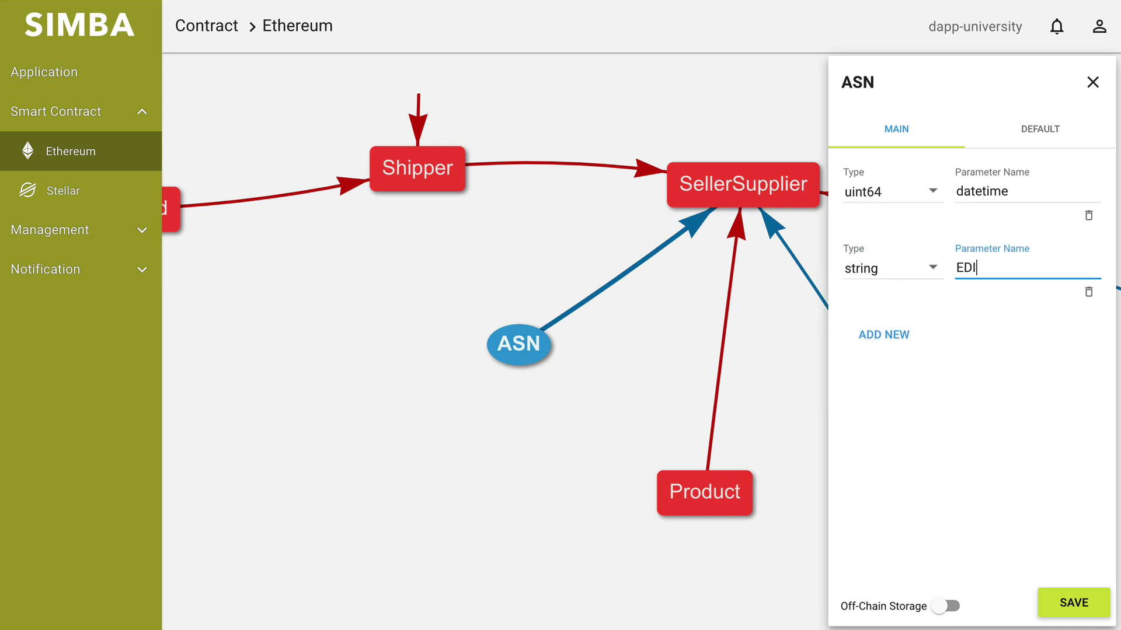
{"action": "type", "text": "856"}
{"action": "left_click", "coordinate": [953, 303]}
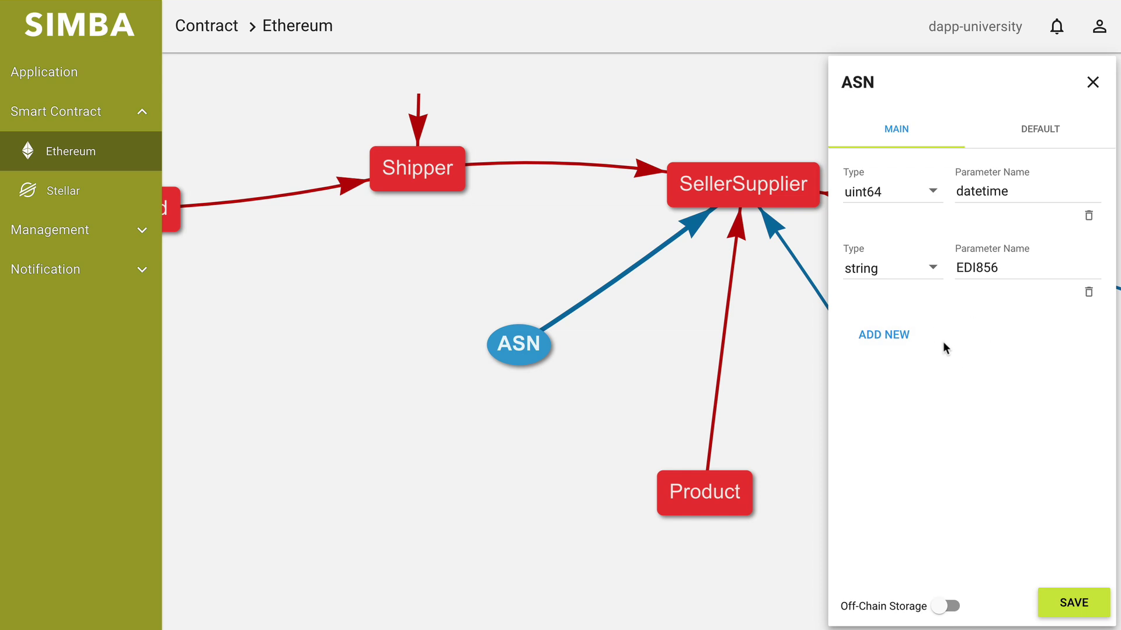
{"action": "left_click", "coordinate": [944, 607]}
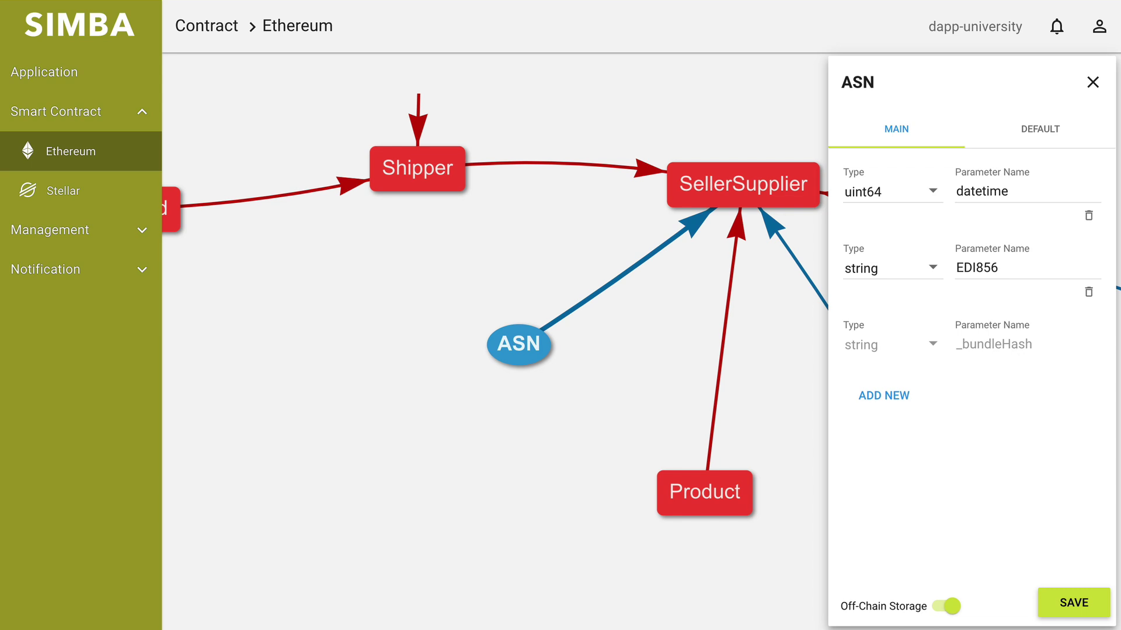
{"action": "left_click", "coordinate": [1074, 610]}
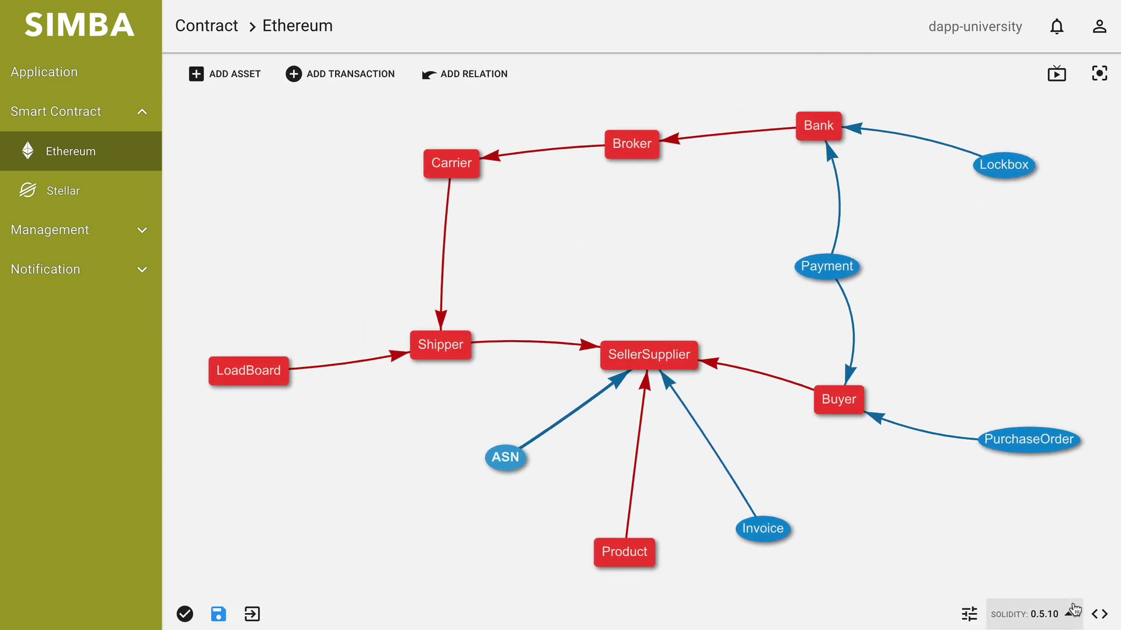
Add a uint64 parameter named datetime to the Invoice transaction
{"action": "left_click", "coordinate": [777, 531]}
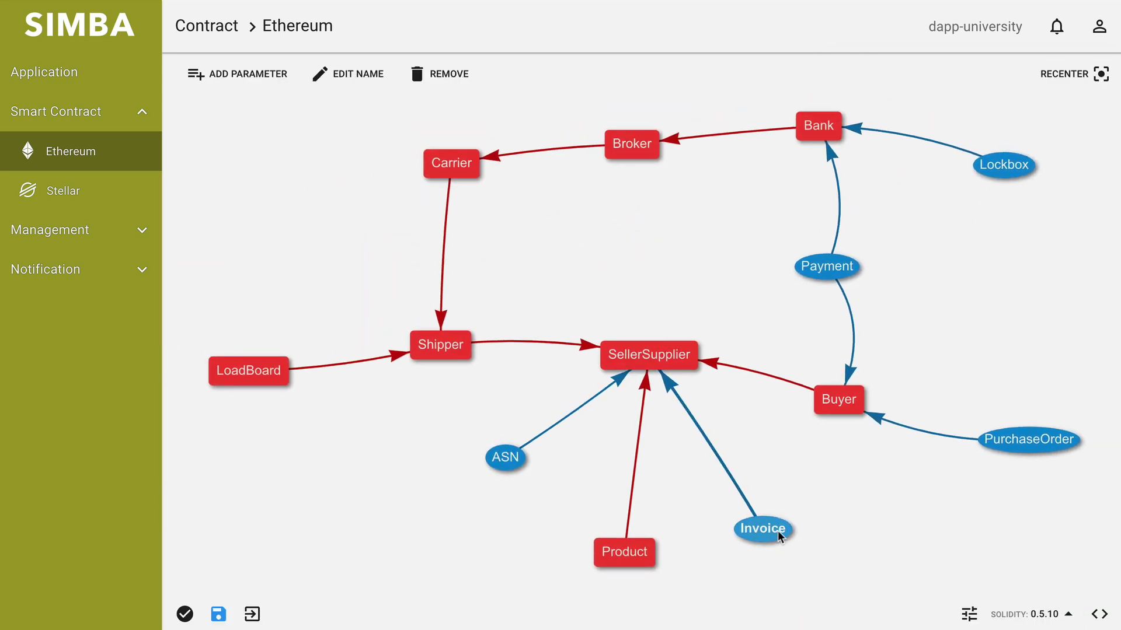
{"action": "left_click", "coordinate": [772, 531]}
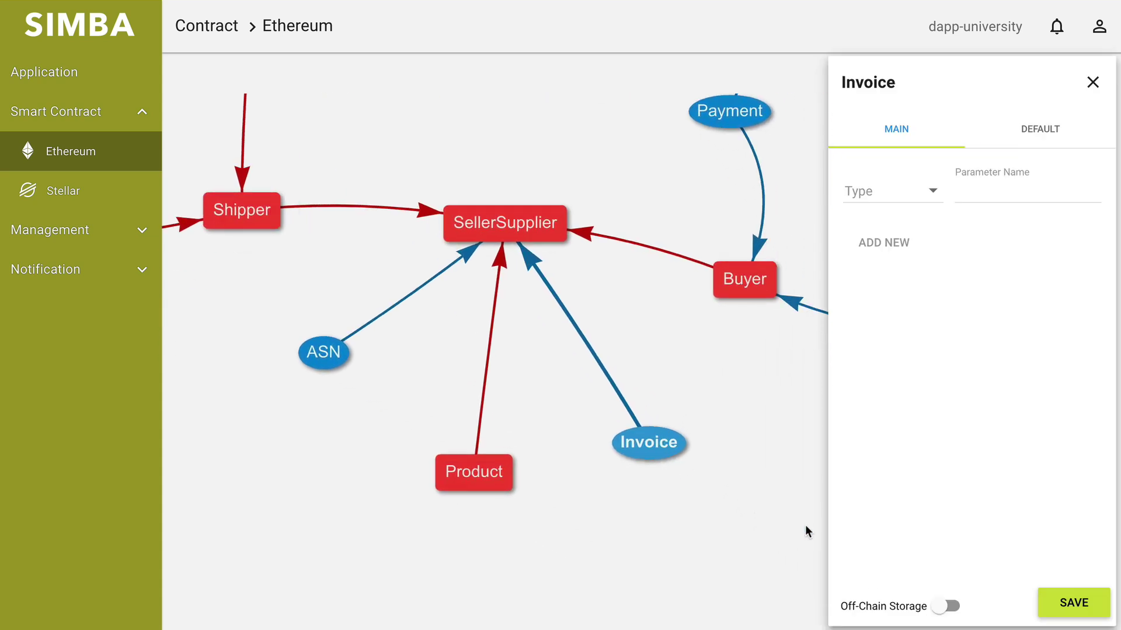
{"action": "left_click", "coordinate": [932, 199]}
{"action": "scroll", "coordinate": [917, 275], "scroll_direction": "down", "scroll_amount": 5}
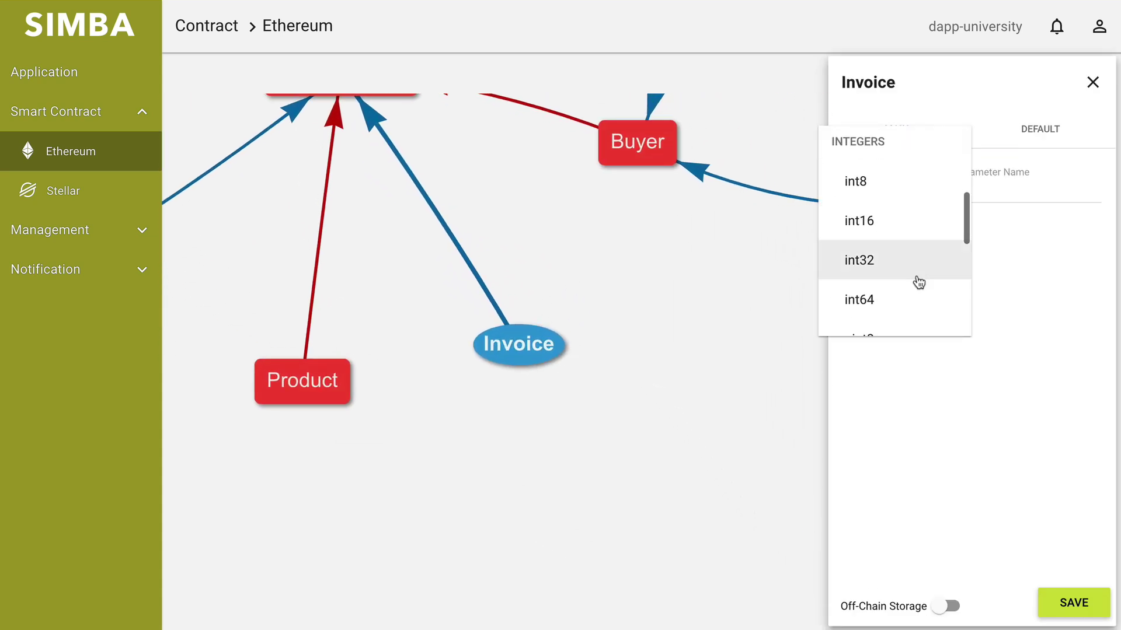
{"action": "scroll", "coordinate": [890, 315], "scroll_direction": "down", "scroll_amount": 3}
{"action": "left_click", "coordinate": [891, 284]}
{"action": "left_click", "coordinate": [982, 186]}
{"action": "type", "text": "datetime"}
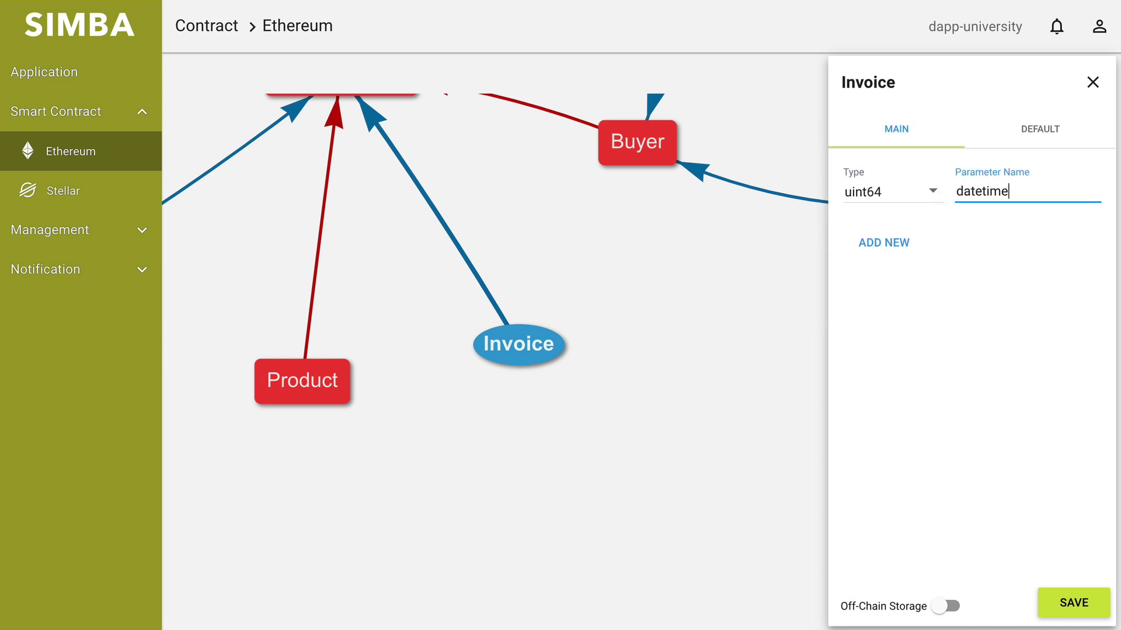
Add a string parameter named EDI810 to the Invoice transaction and save it with off-chain storage enabled
{"action": "left_click", "coordinate": [883, 242]}
{"action": "left_click", "coordinate": [920, 275]}
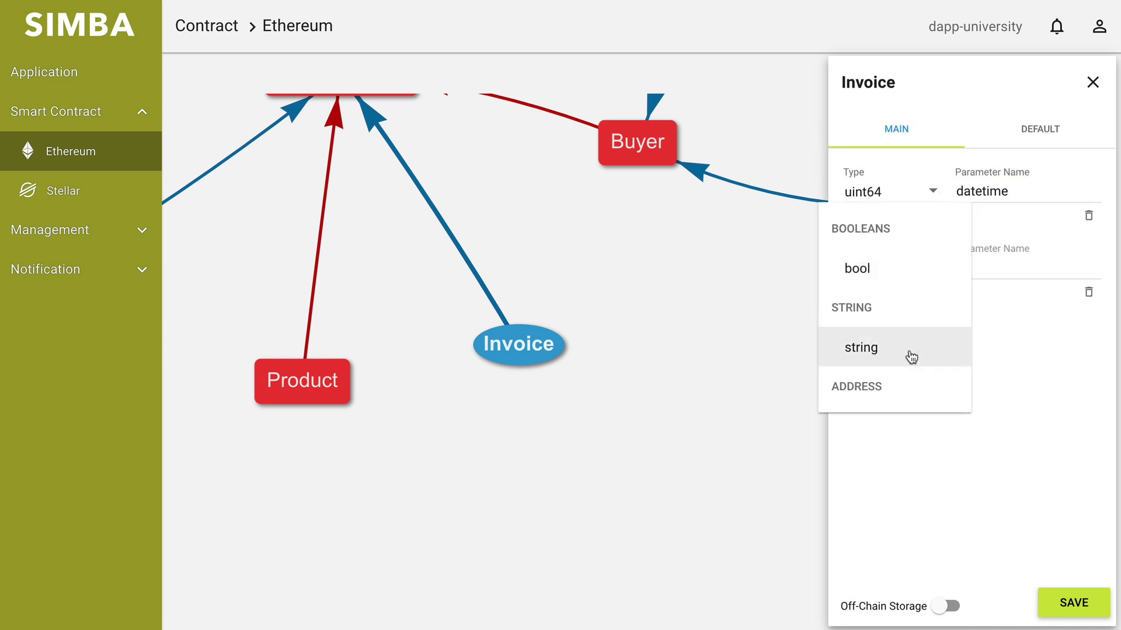
{"action": "left_click", "coordinate": [908, 341]}
{"action": "left_click", "coordinate": [991, 265]}
{"action": "type", "text": "E"}
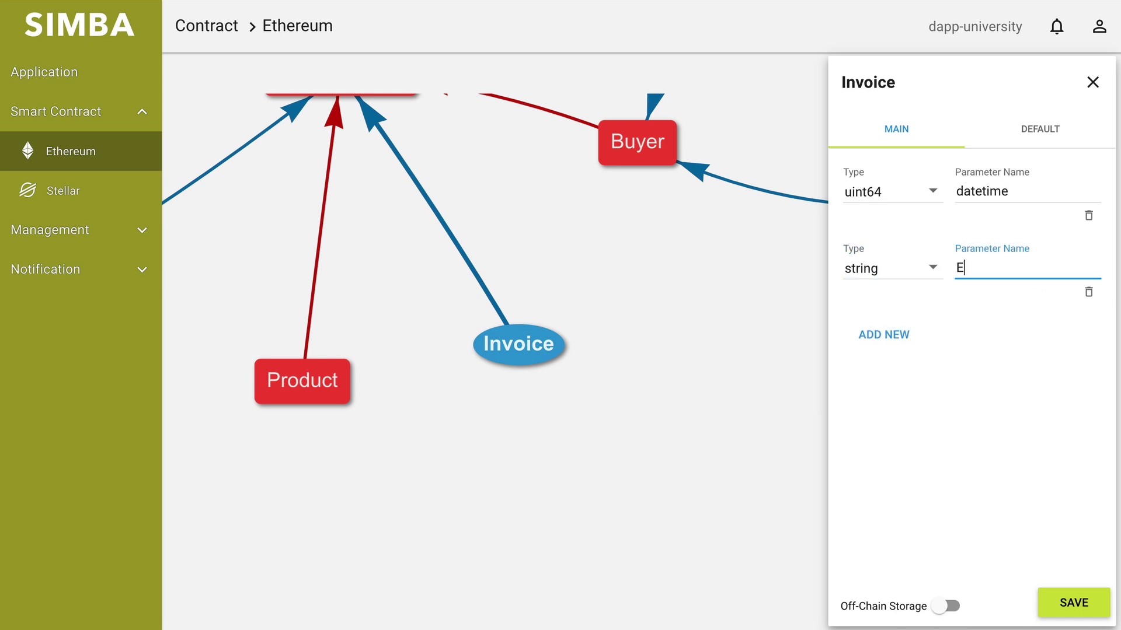
{"action": "type", "text": "DI810"}
{"action": "left_click", "coordinate": [860, 392]}
{"action": "left_click", "coordinate": [934, 605]}
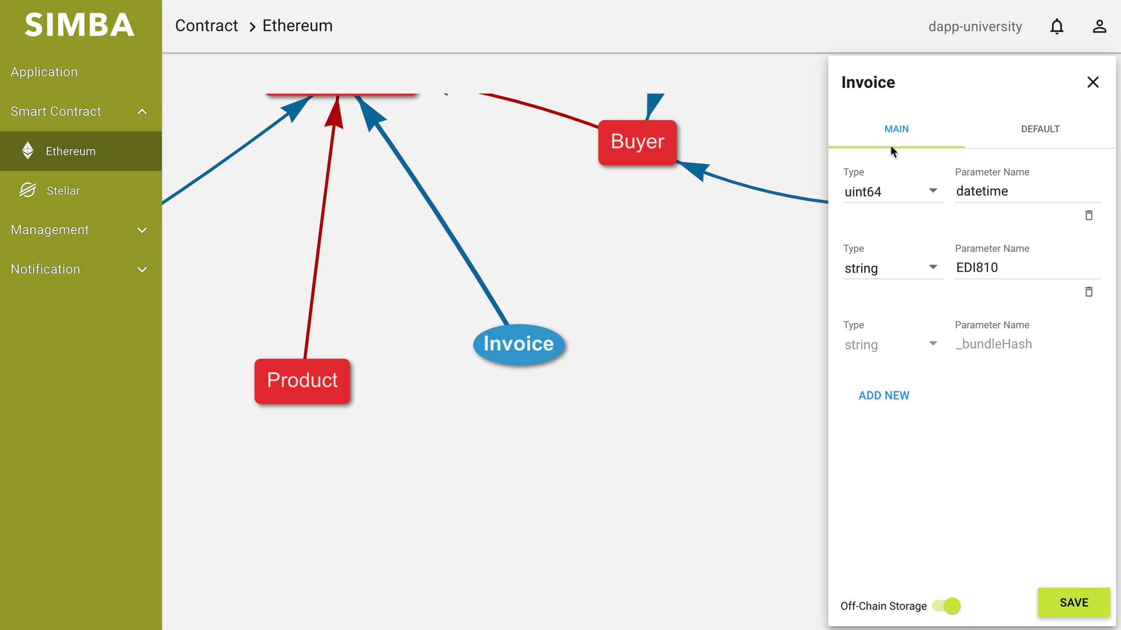
{"action": "left_click", "coordinate": [1062, 601]}
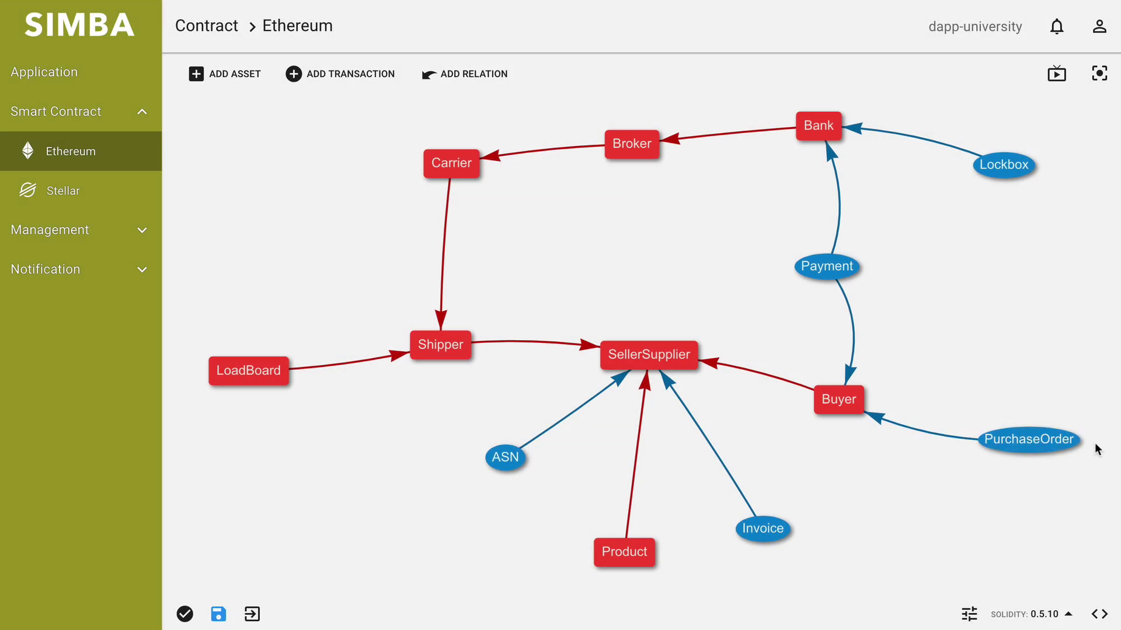
Review the parameters of the PurchaseOrder transaction and of the Product and LoadBoard assets, leaving them as they are
{"action": "left_click", "coordinate": [1042, 441]}
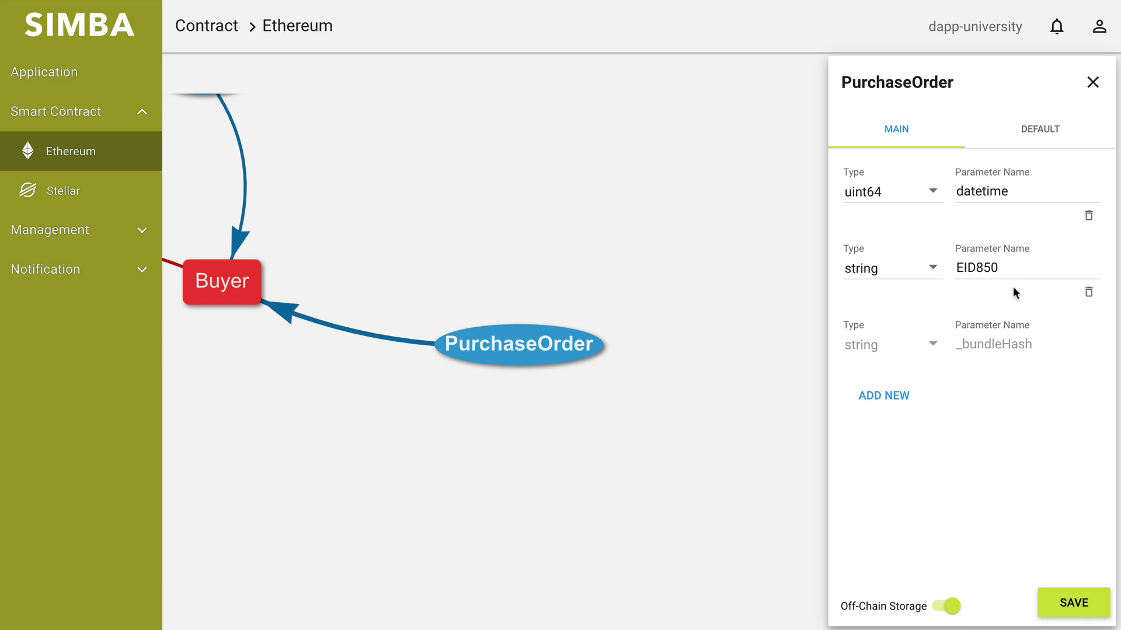
{"action": "left_click", "coordinate": [1092, 82]}
{"action": "left_click", "coordinate": [1099, 73]}
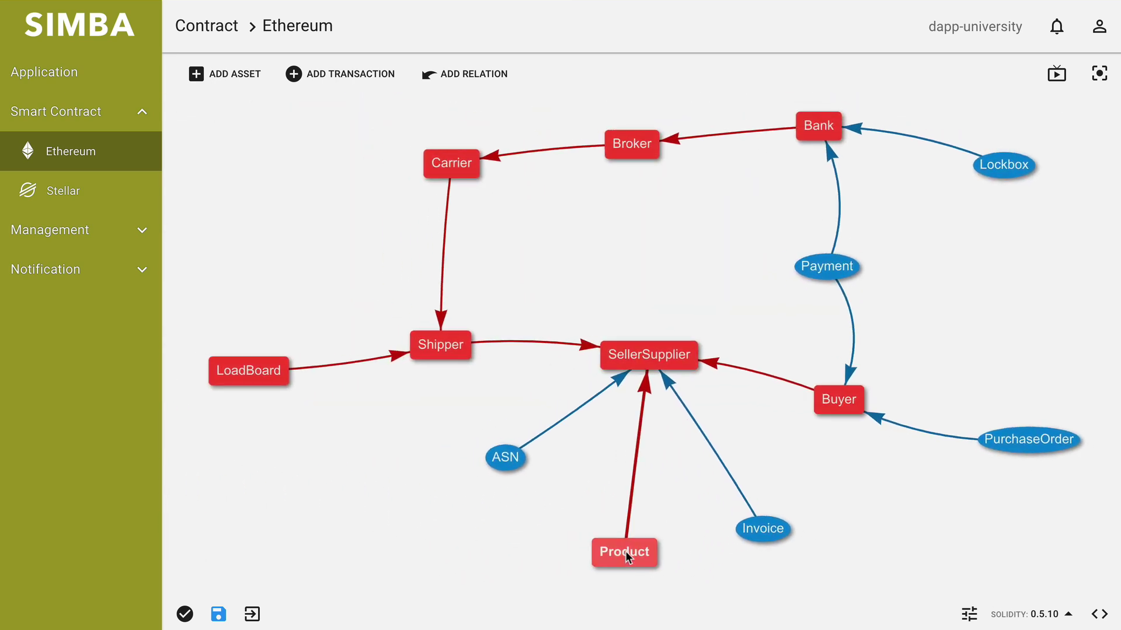
{"action": "double_click", "coordinate": [625, 552]}
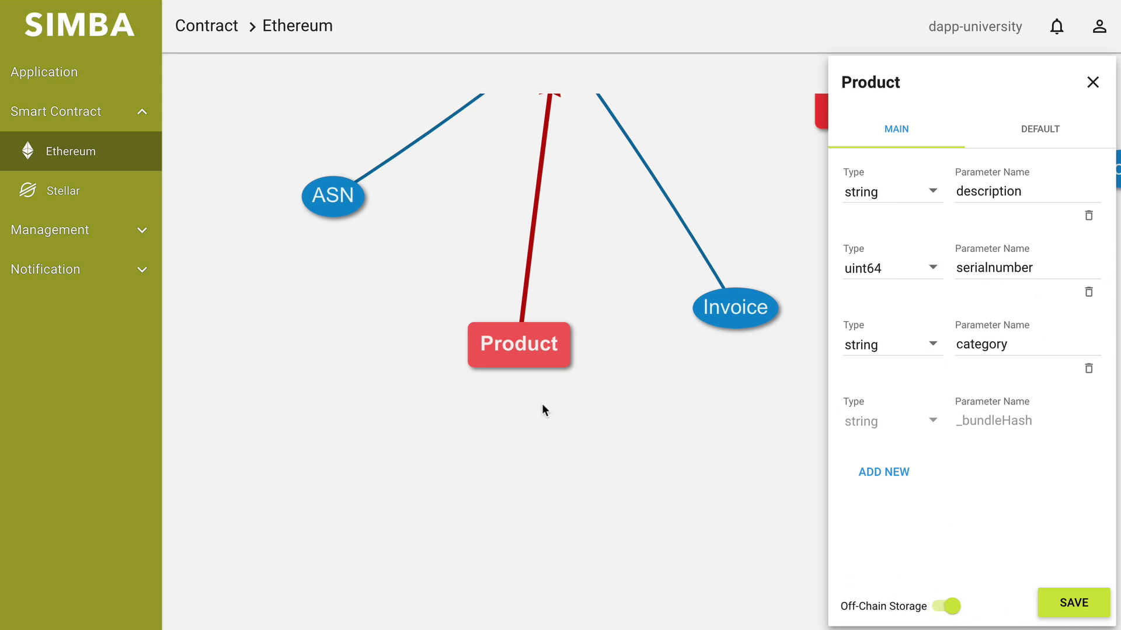
{"action": "left_click", "coordinate": [1092, 83]}
{"action": "left_click", "coordinate": [228, 362]}
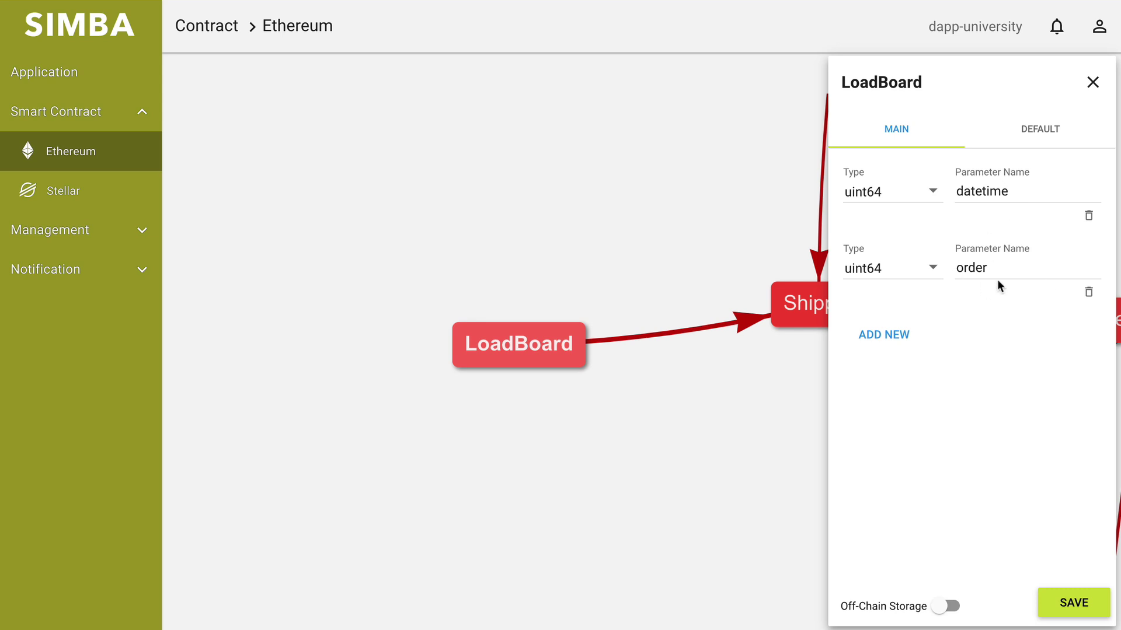
{"action": "left_click", "coordinate": [1090, 83]}
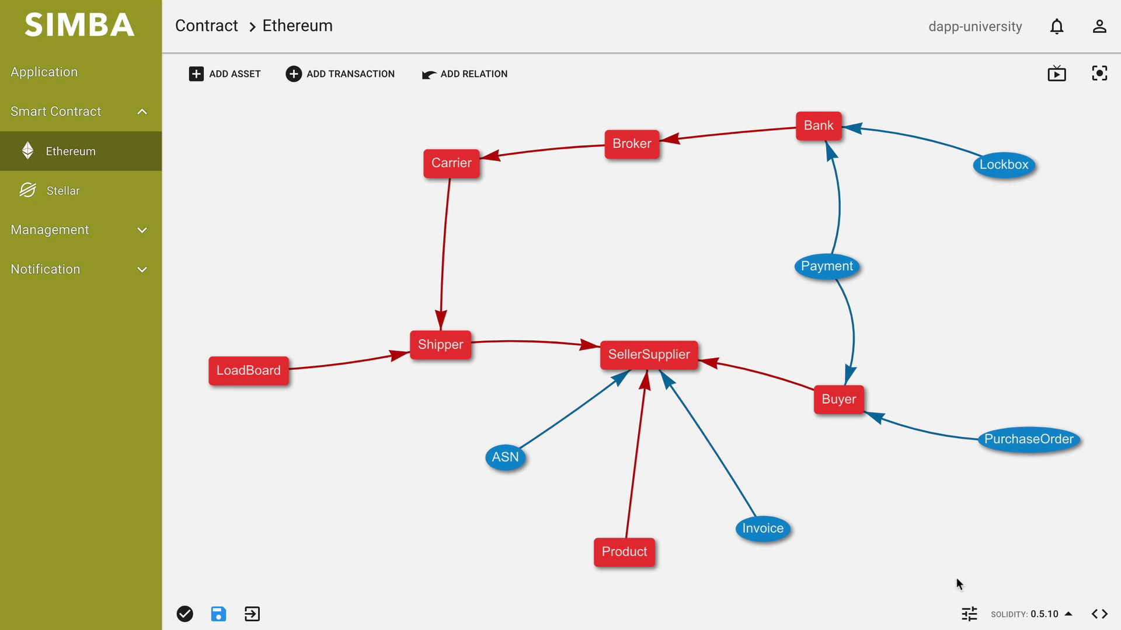
Look at the contract's permission settings and close them without adding an Ethereum address
{"action": "left_click", "coordinate": [973, 616]}
{"action": "left_click", "coordinate": [998, 609]}
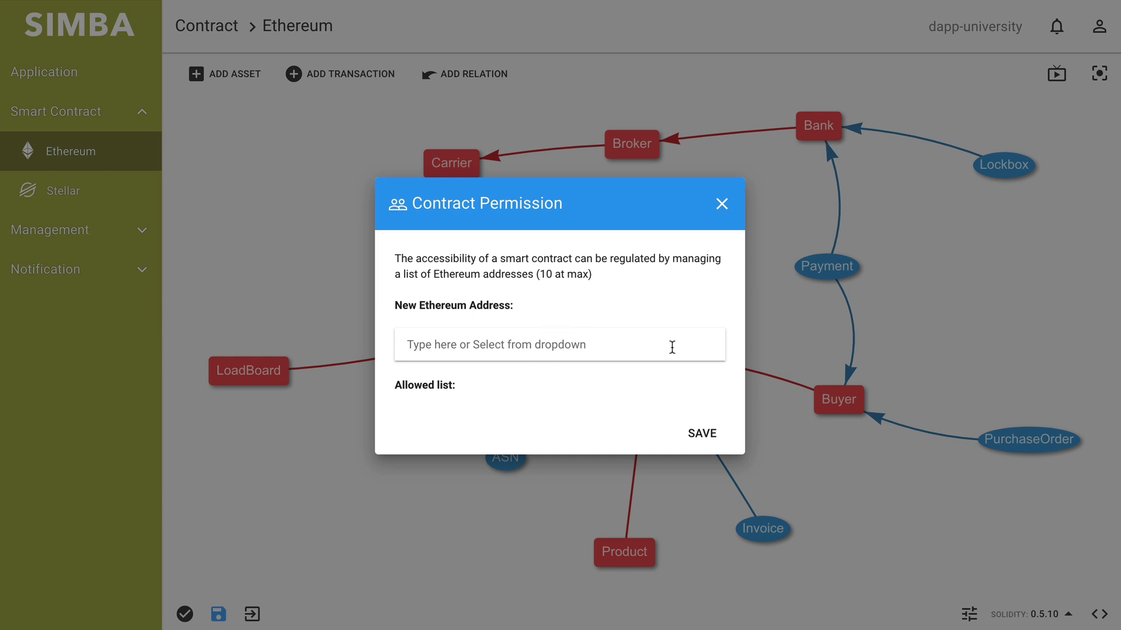
{"action": "left_click", "coordinate": [723, 209]}
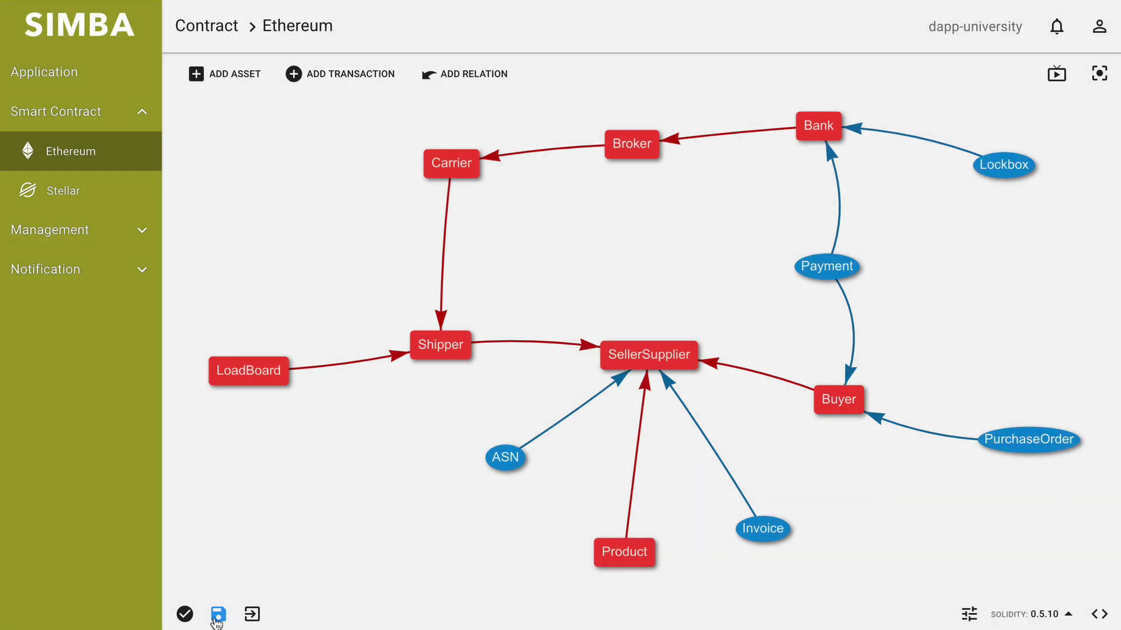
Save the design as a new contract named cif-demo
{"action": "left_click", "coordinate": [219, 614]}
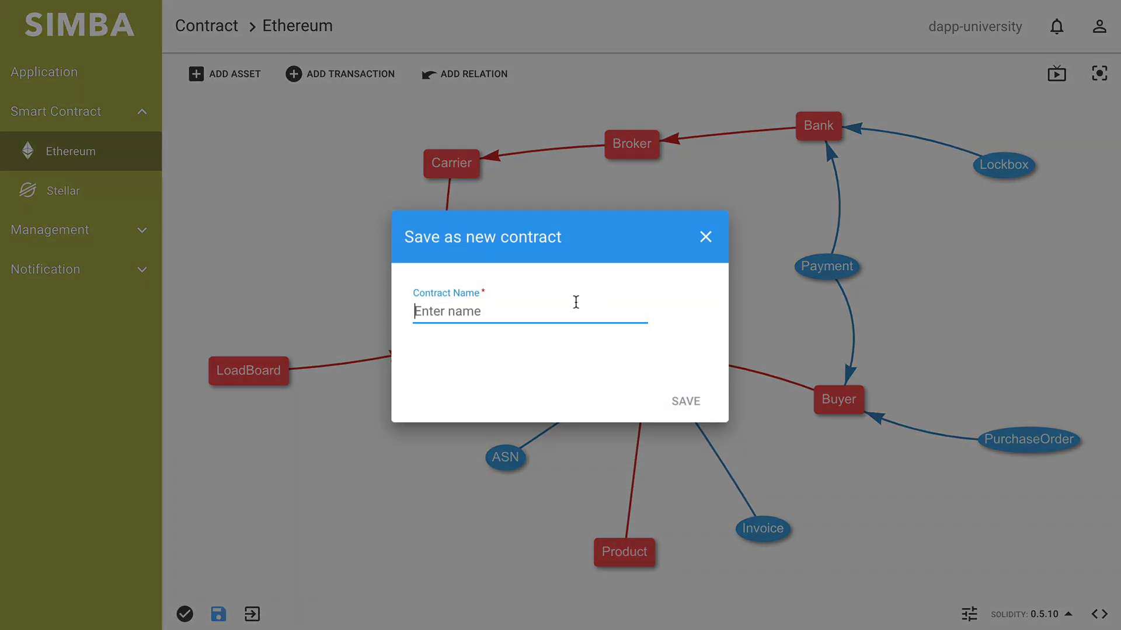
{"action": "type", "text": "cif-demo"}
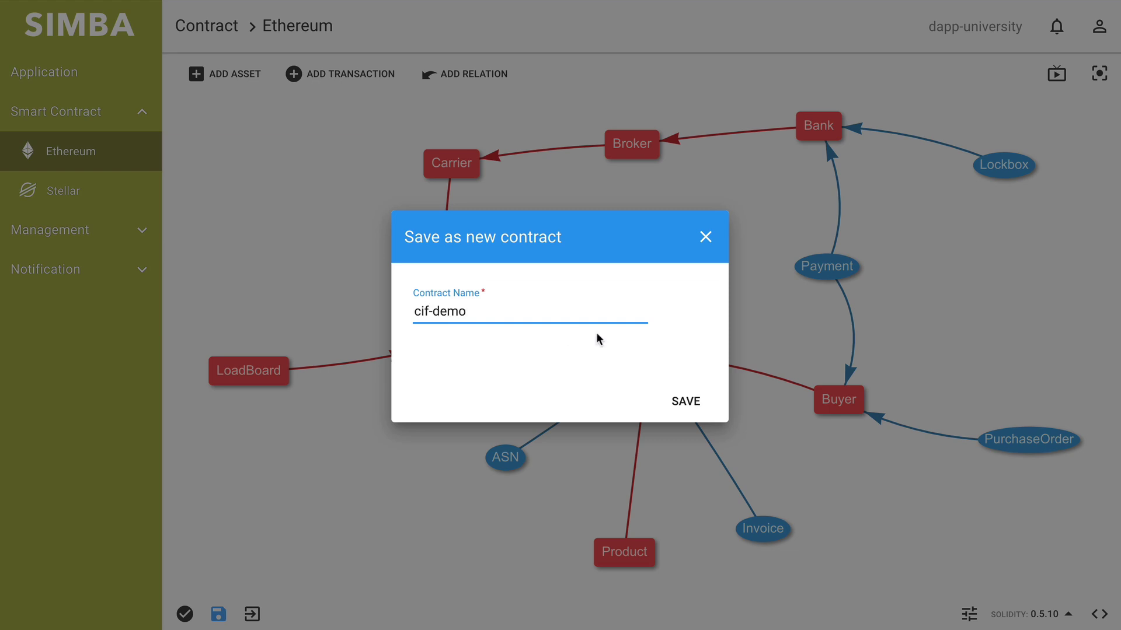
{"action": "left_click", "coordinate": [683, 408]}
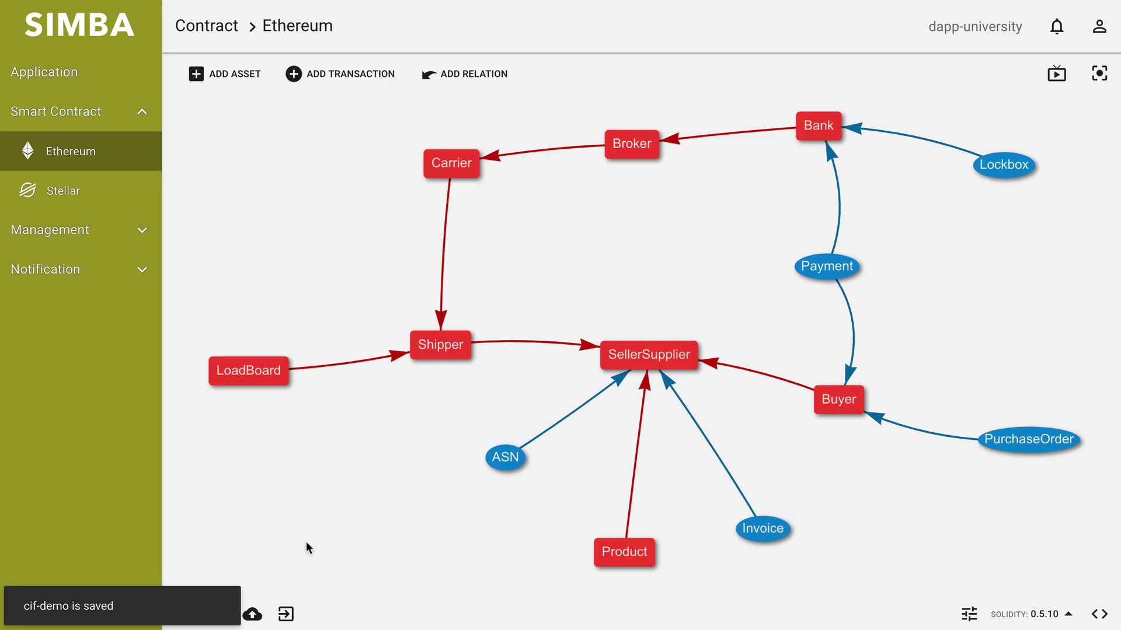
Go to the account's Ethereum wallets, start adding an account and unlock the wallet with its password
{"action": "left_click", "coordinate": [1099, 28]}
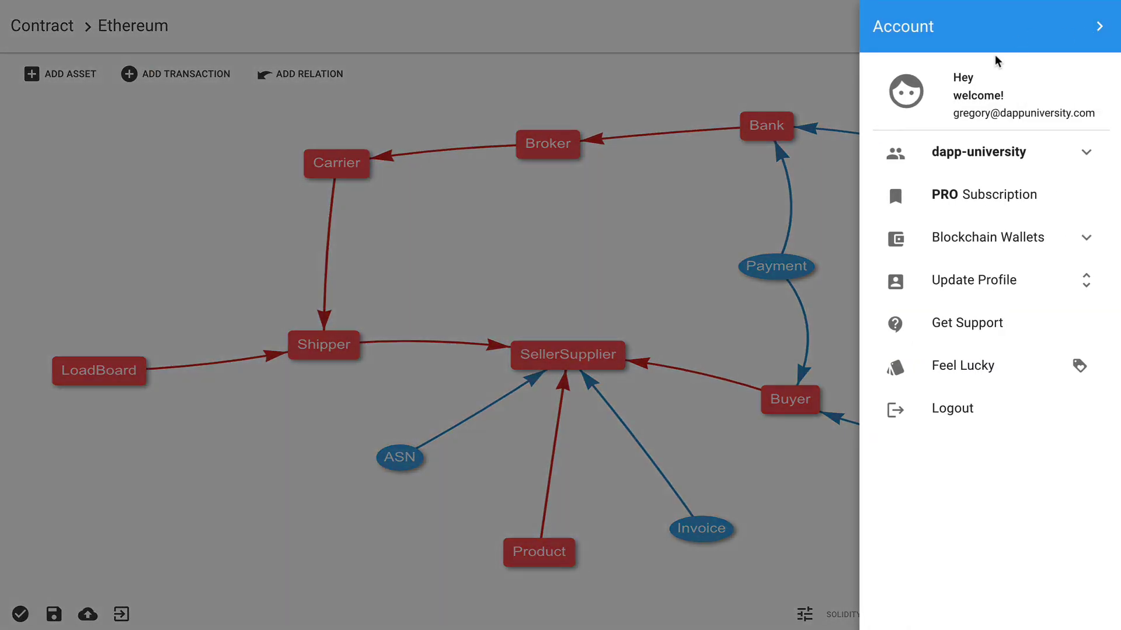
{"action": "left_click", "coordinate": [1025, 237]}
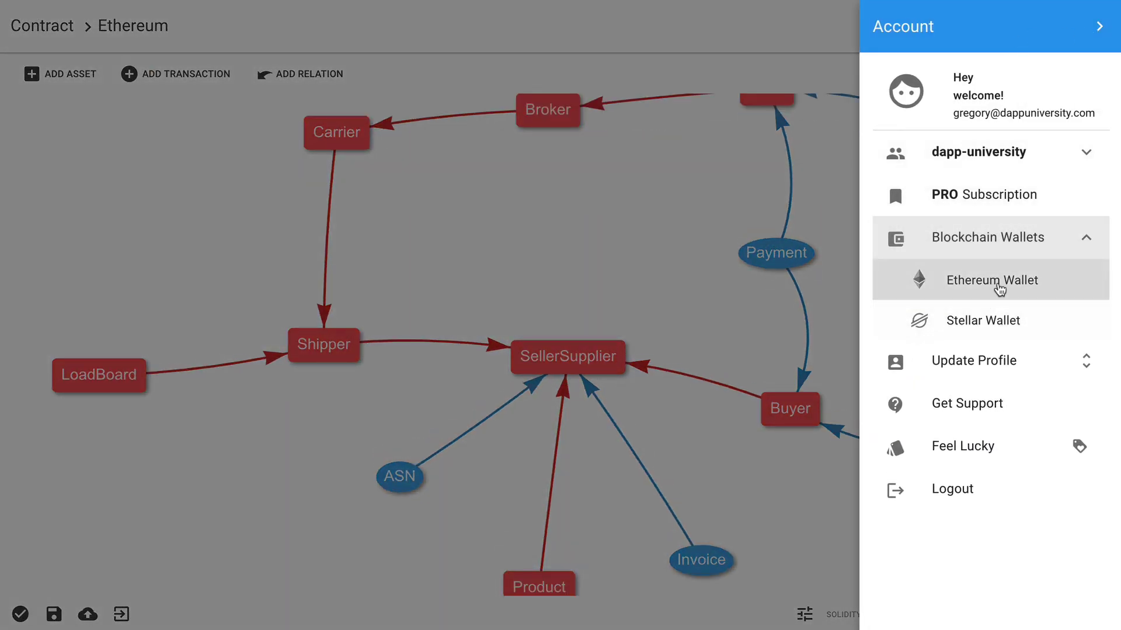
{"action": "left_click", "coordinate": [1017, 282]}
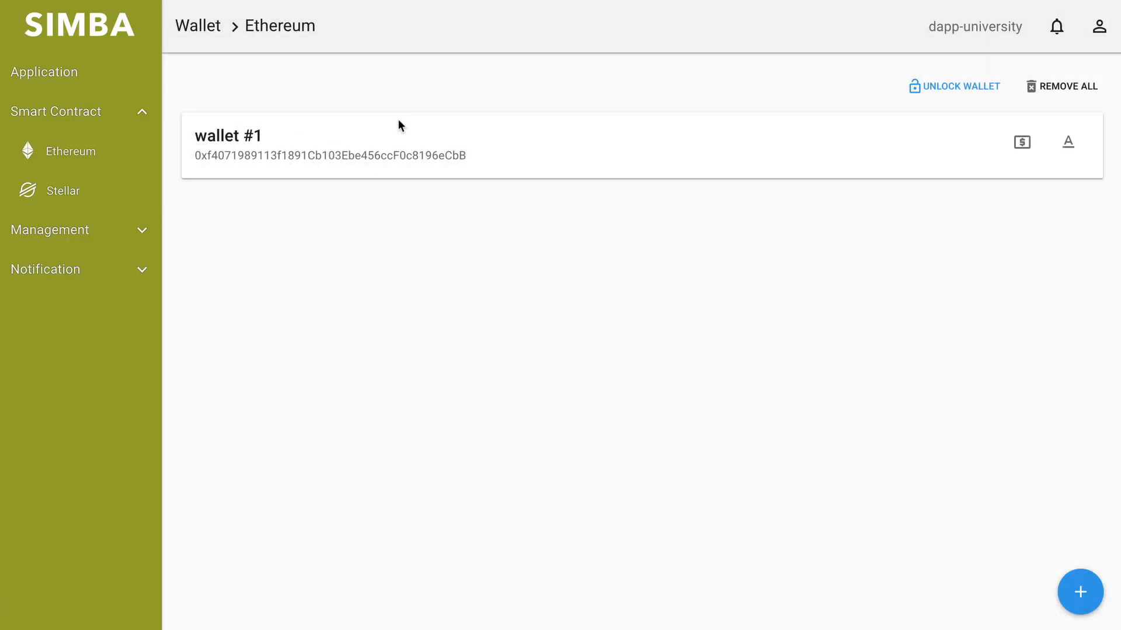
{"action": "left_click", "coordinate": [1081, 594]}
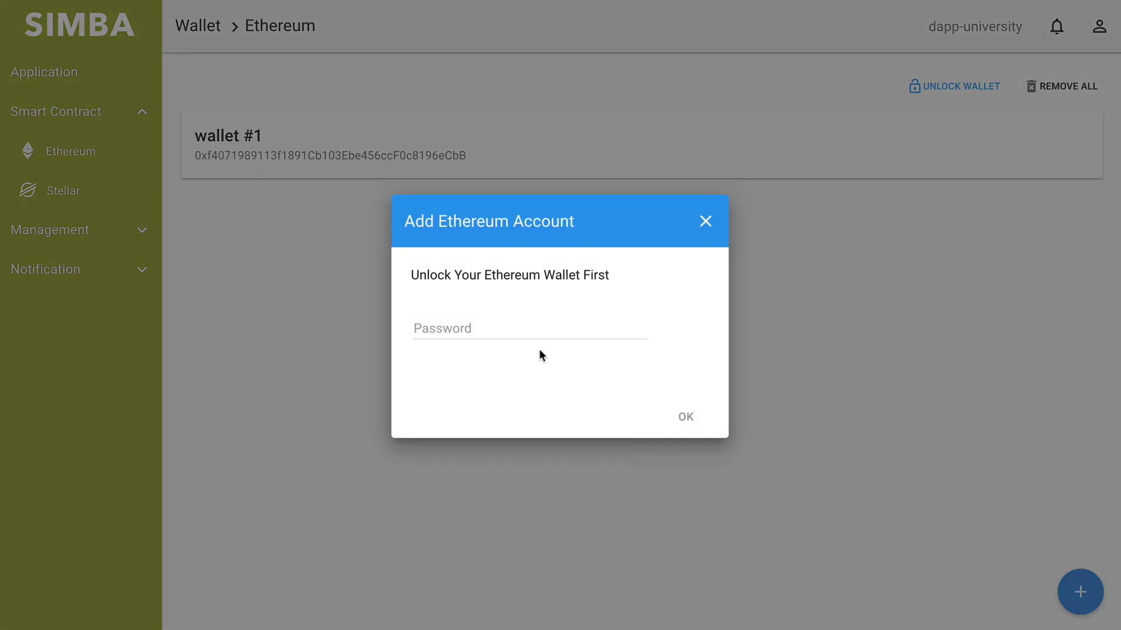
{"action": "left_click", "coordinate": [535, 335]}
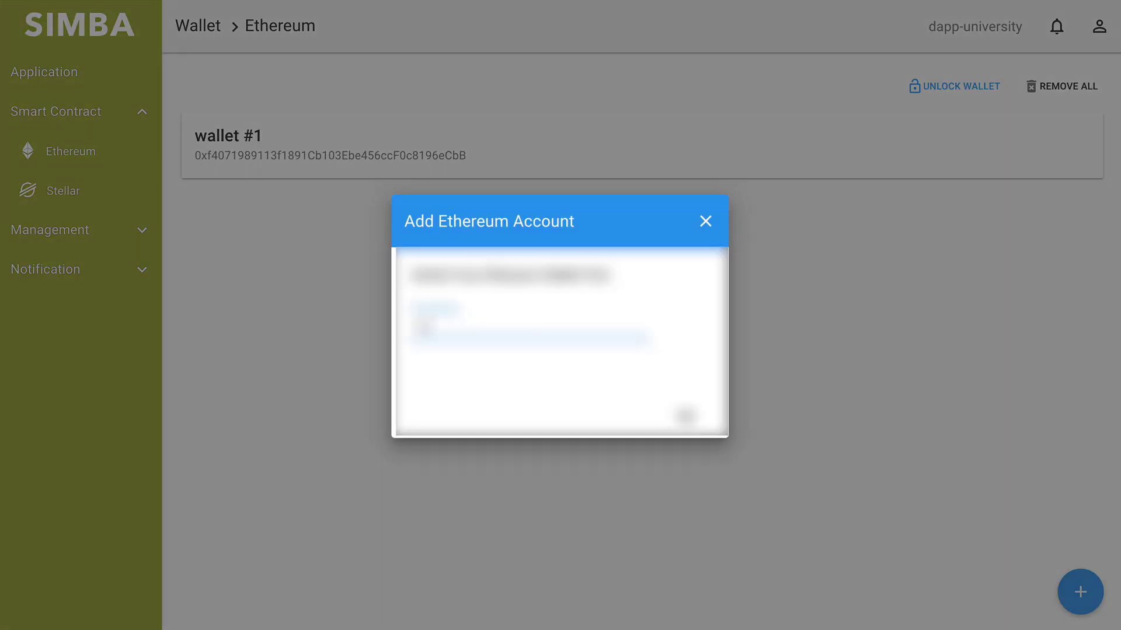
{"action": "left_click", "coordinate": [684, 421]}
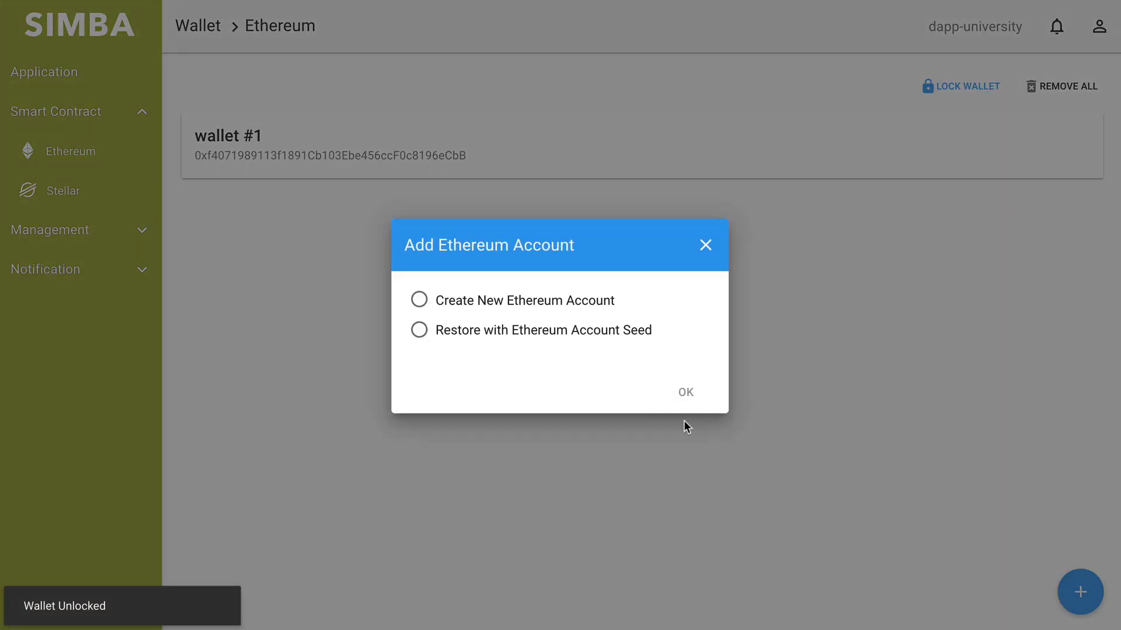
Create a new Ethereum account with the wallet name "wallet #2"
{"action": "left_click", "coordinate": [497, 300]}
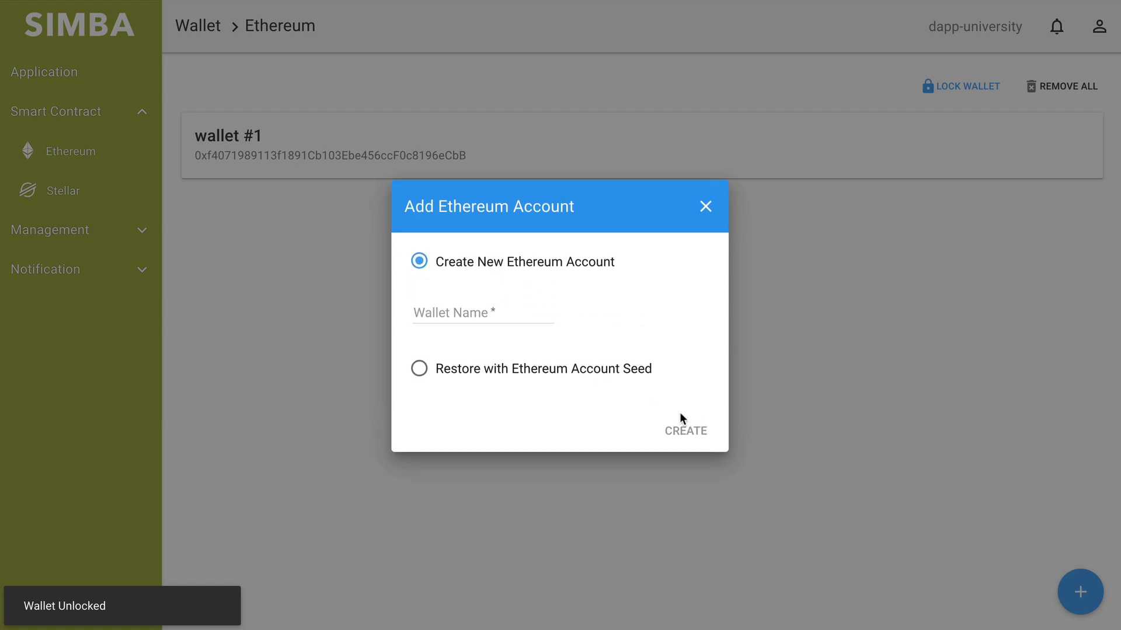
{"action": "left_click", "coordinate": [527, 315]}
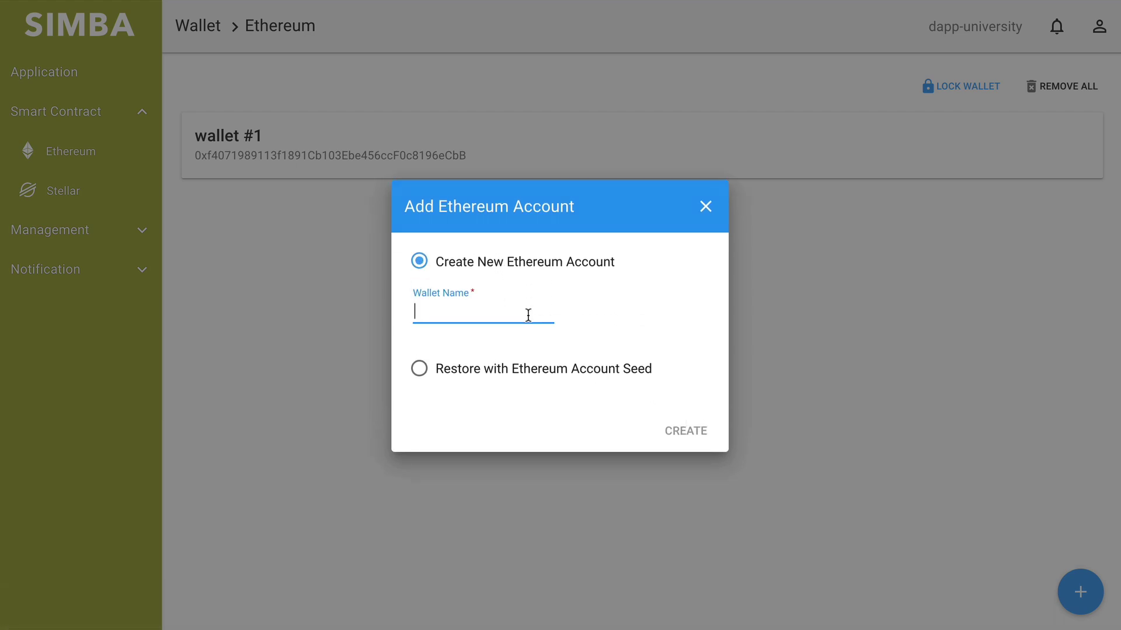
{"action": "type", "text": "wallet #2"}
{"action": "left_click", "coordinate": [685, 425]}
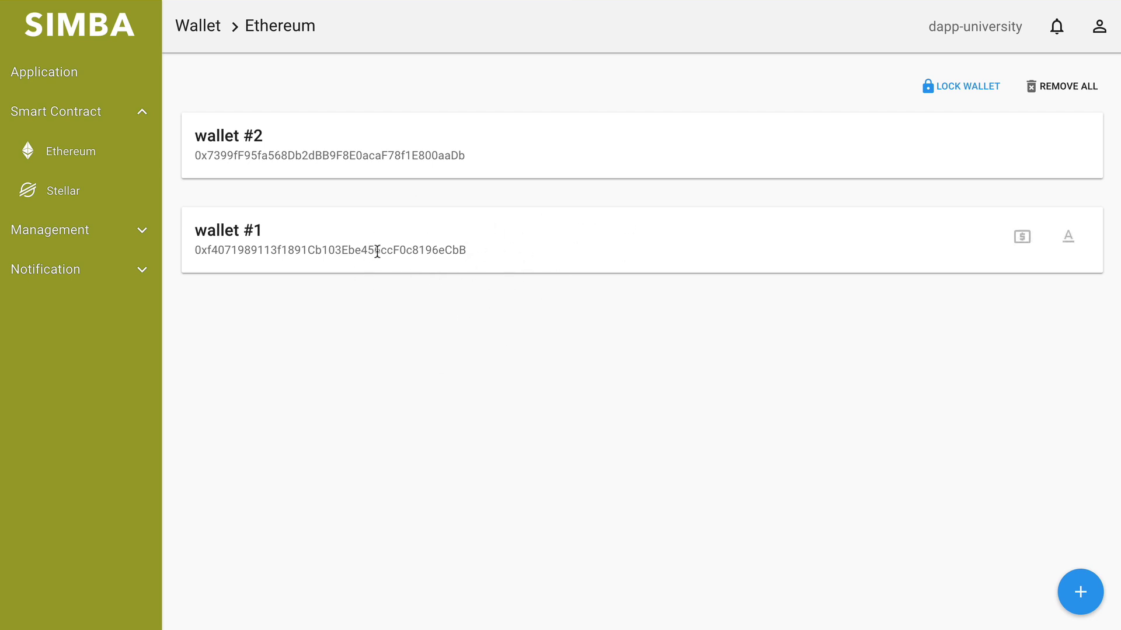
{"action": "double_click", "coordinate": [423, 245]}
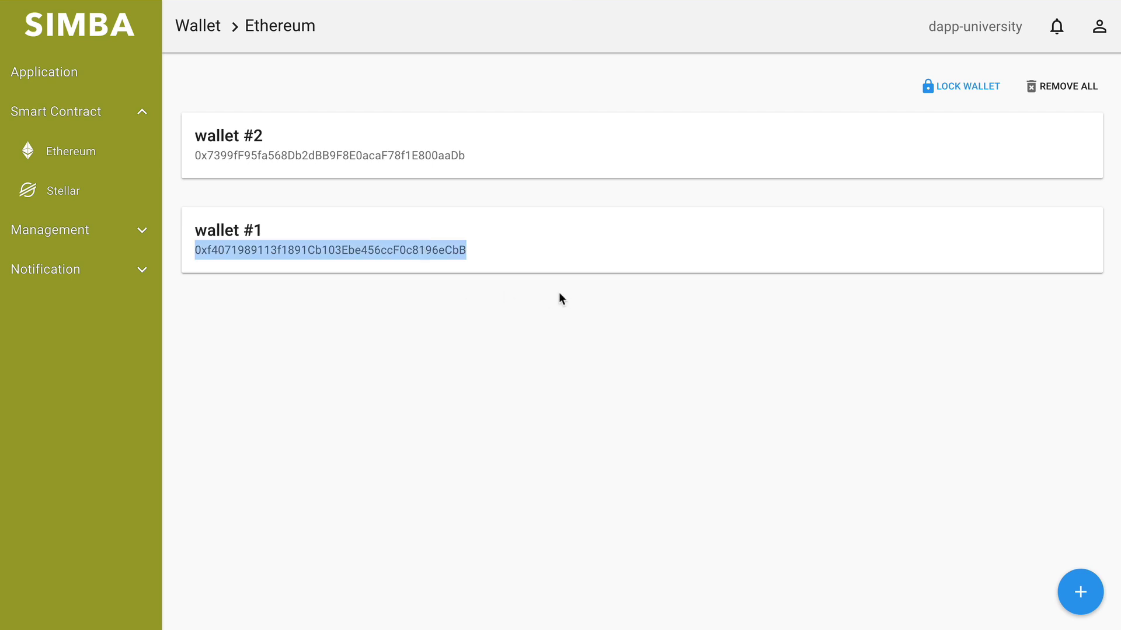
{"action": "left_click", "coordinate": [499, 298]}
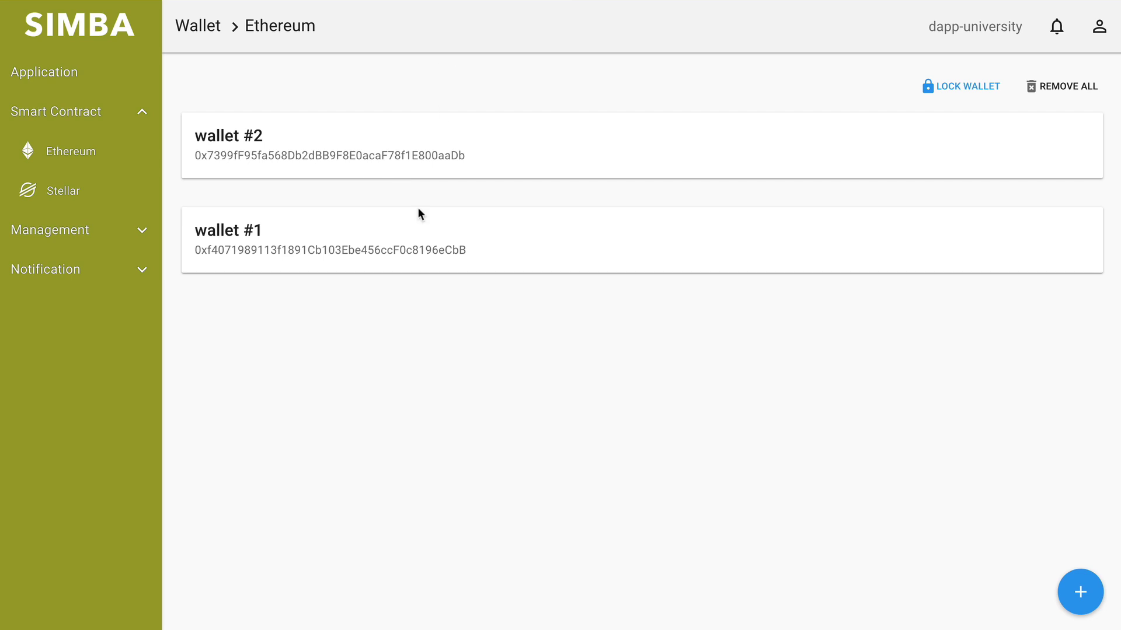
Reopen the cif-demo contract's graph and save wallet #1 in its permission list of allowed Ethereum addresses
{"action": "left_click", "coordinate": [61, 166]}
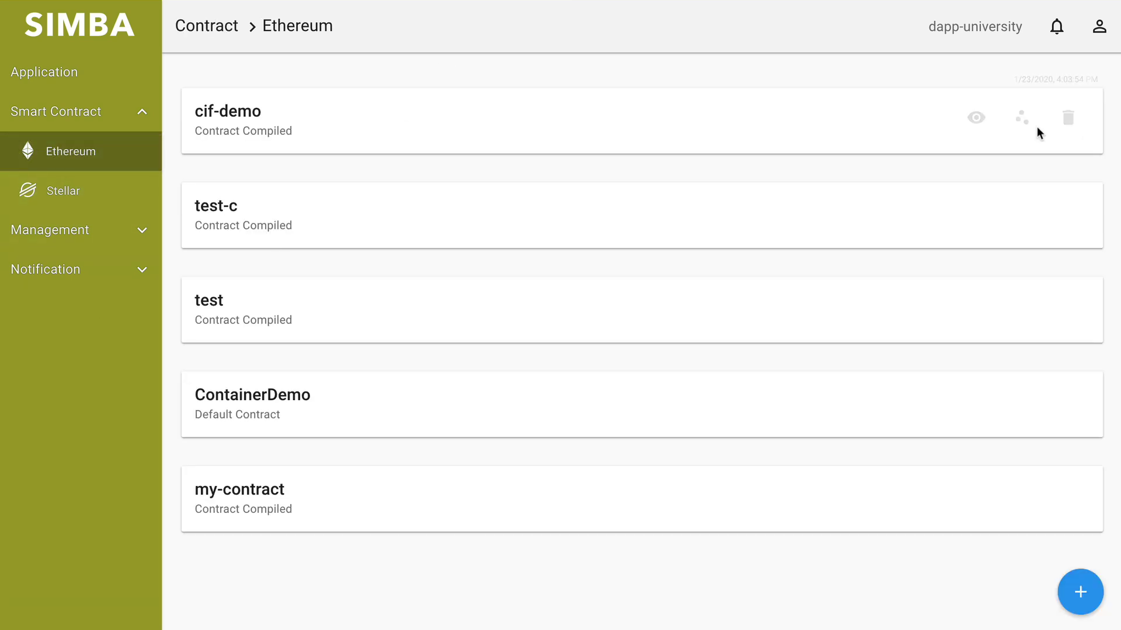
{"action": "left_click", "coordinate": [1013, 122]}
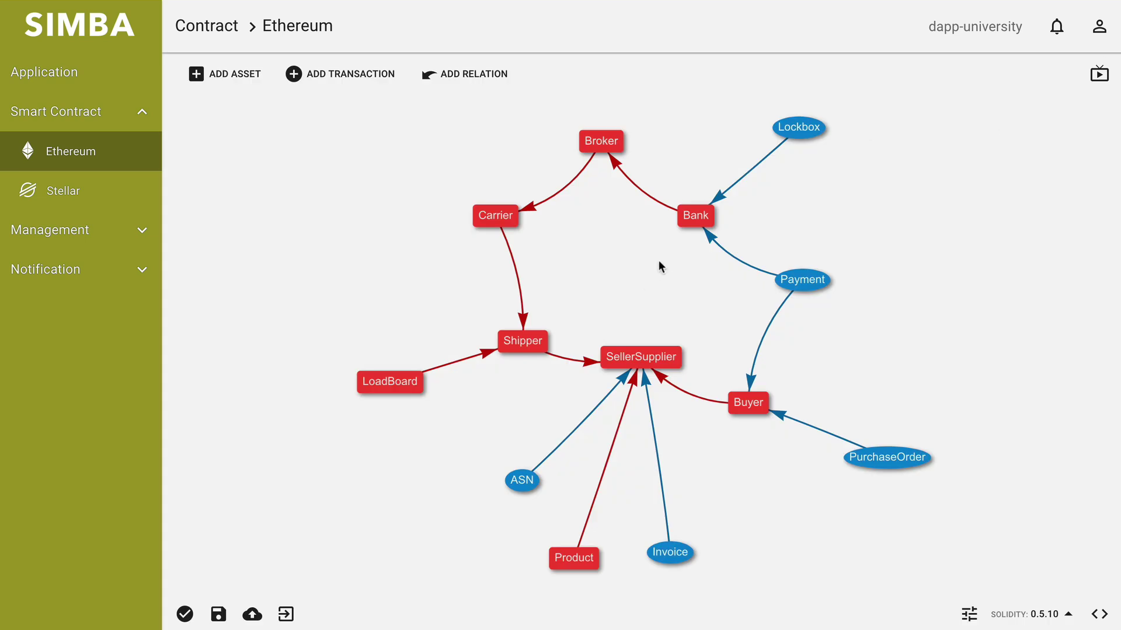
{"action": "left_click", "coordinate": [967, 614]}
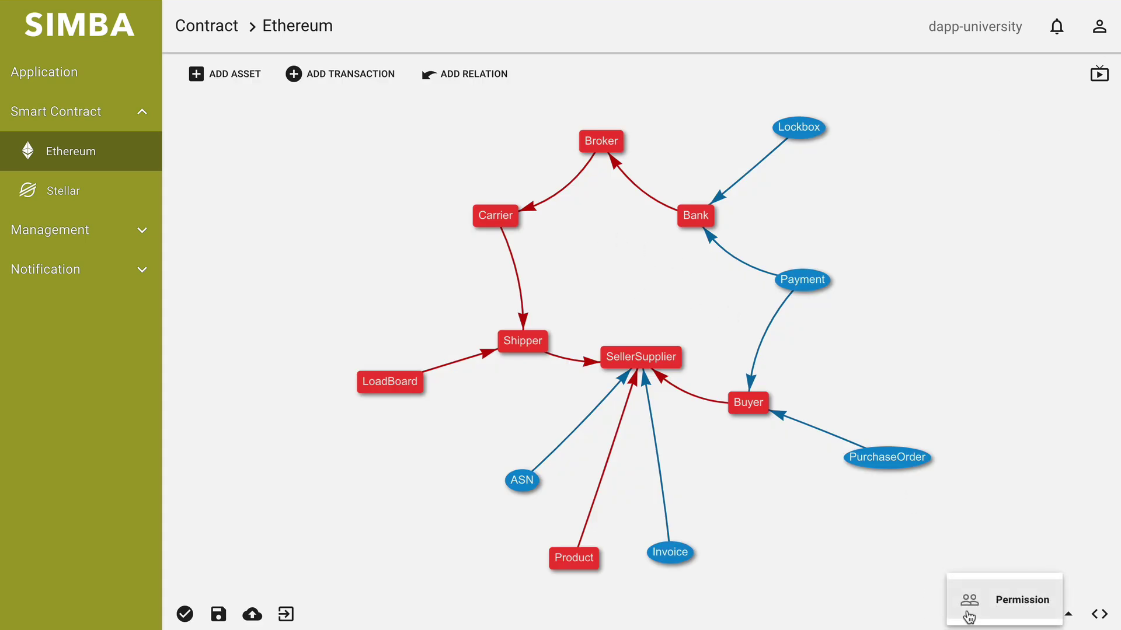
{"action": "left_click", "coordinate": [1007, 610]}
{"action": "left_click", "coordinate": [546, 349]}
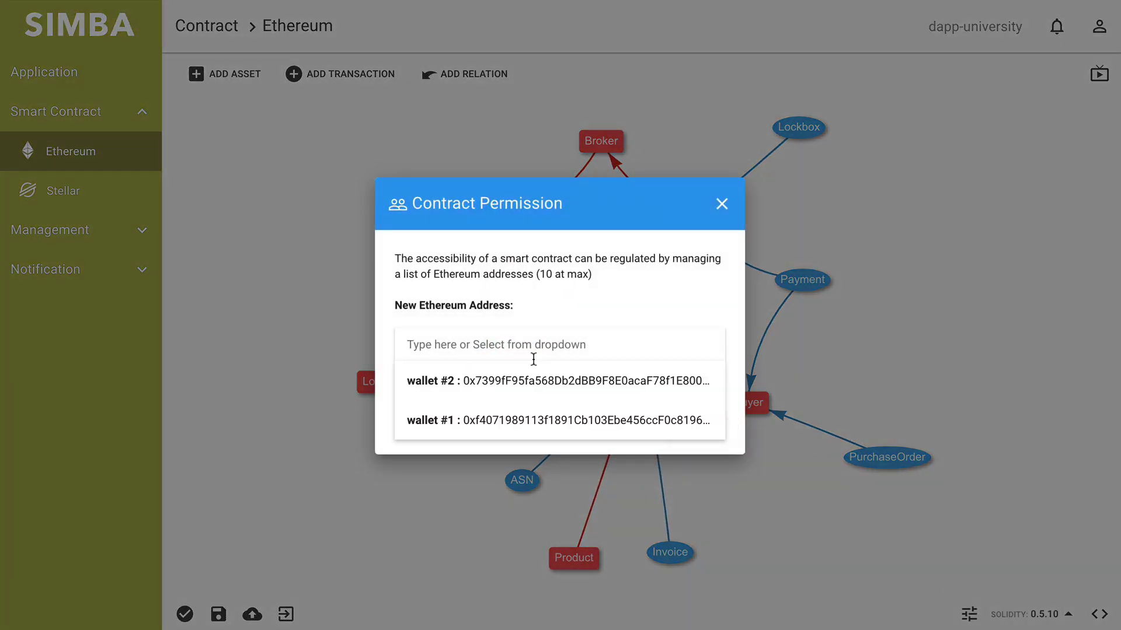
{"action": "left_click", "coordinate": [507, 421]}
{"action": "left_click", "coordinate": [704, 453]}
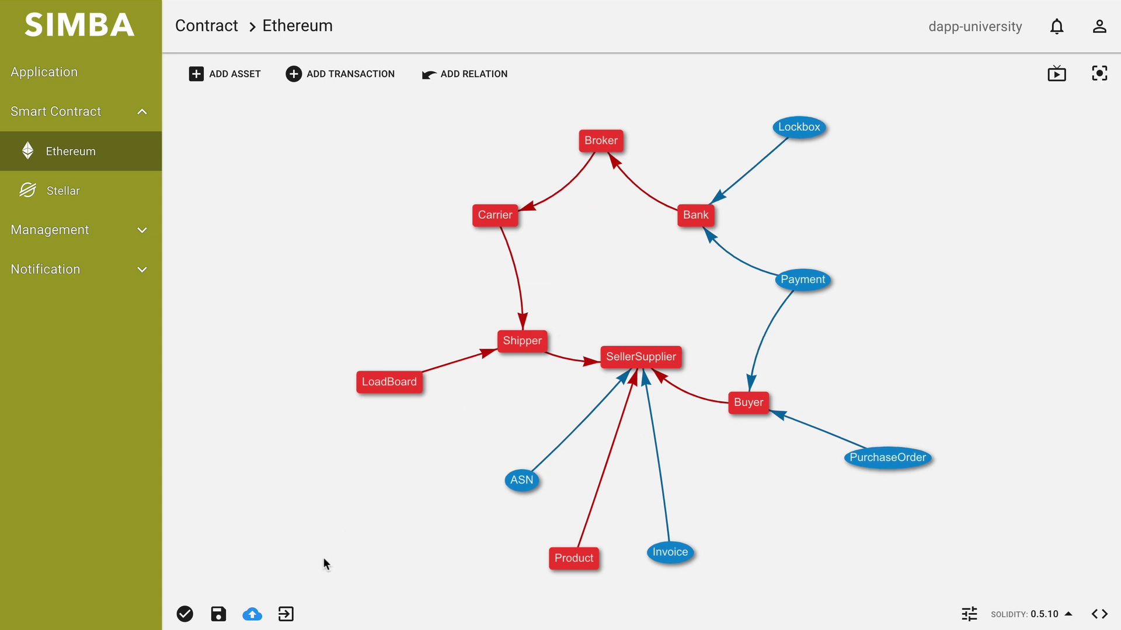
Update the saved cif-demo contract with the new permission setting and show its generated Solidity code
{"action": "left_click", "coordinate": [252, 614]}
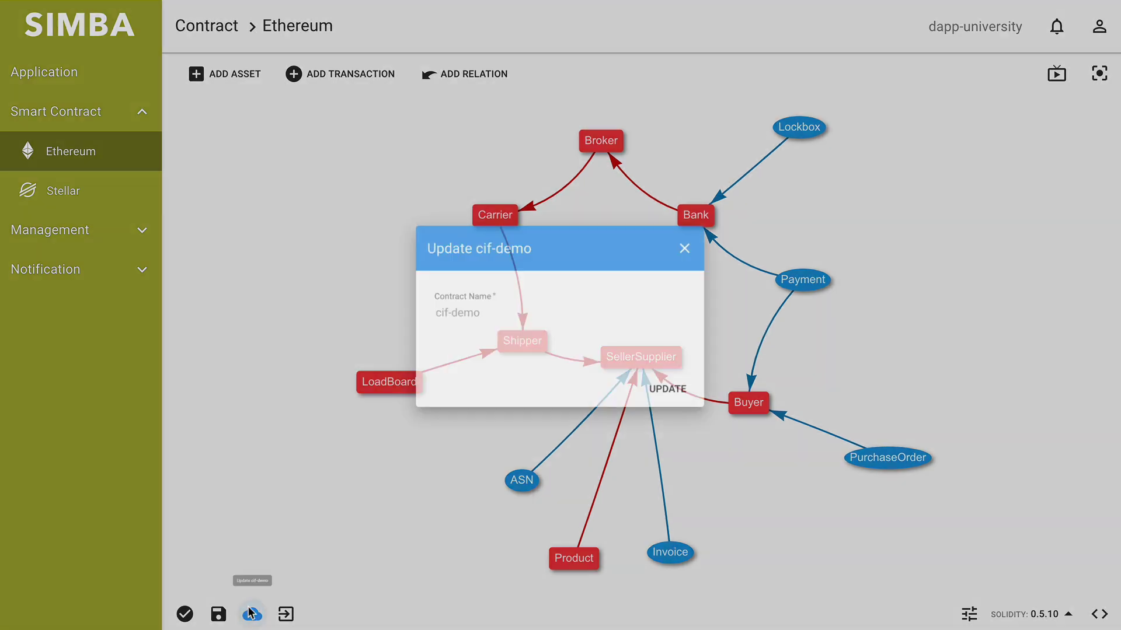
{"action": "left_click", "coordinate": [691, 404]}
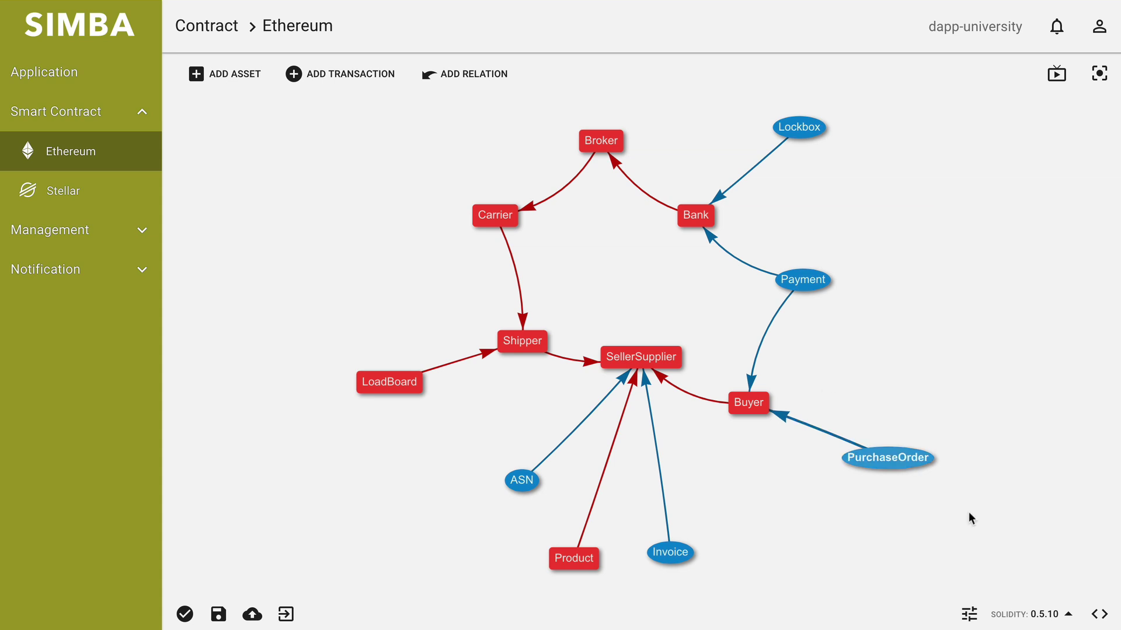
{"action": "left_click", "coordinate": [1099, 612]}
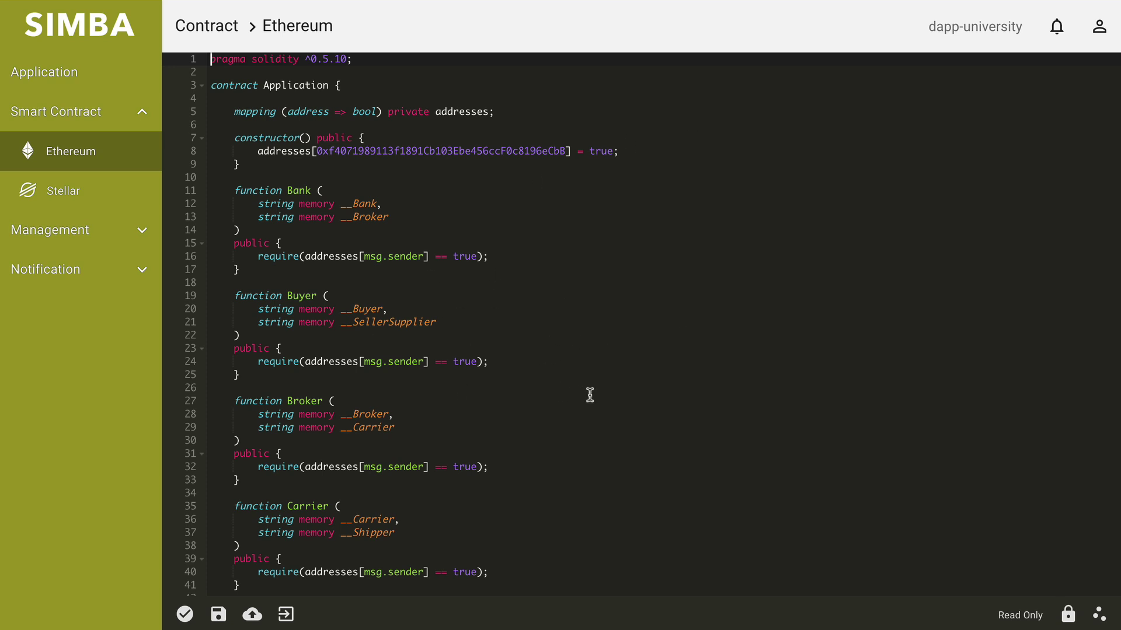
Review the generated Solidity code from the constructor's allowed address through the asset and transaction functions to the end of the contract
{"action": "scroll", "coordinate": [590, 395], "scroll_direction": "down", "scroll_amount": 15}
{"action": "scroll", "coordinate": [589, 395], "scroll_direction": "up", "scroll_amount": 15}
{"action": "scroll", "coordinate": [616, 321], "scroll_direction": "down", "scroll_amount": 1}
{"action": "scroll", "coordinate": [613, 317], "scroll_direction": "up", "scroll_amount": 1}
{"action": "scroll", "coordinate": [561, 399], "scroll_direction": "down", "scroll_amount": 15}
{"action": "scroll", "coordinate": [561, 400], "scroll_direction": "down", "scroll_amount": 3}
{"action": "left_click", "coordinate": [456, 577]}
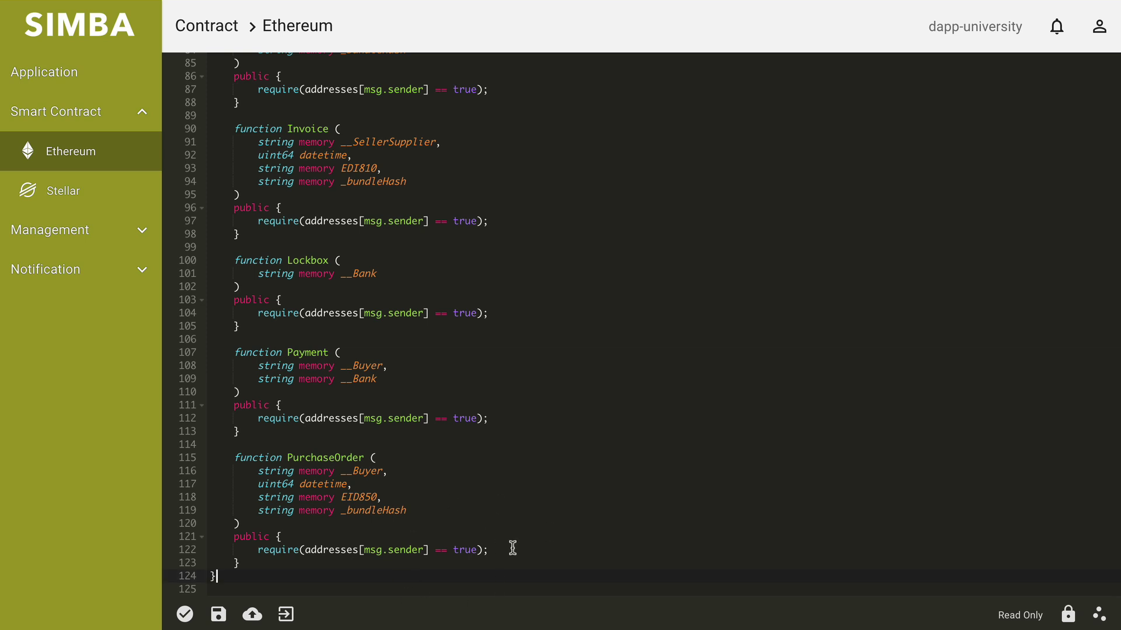
Validate the contract code for errors, then update cif-demo and quit the code editor
{"action": "left_click", "coordinate": [185, 614]}
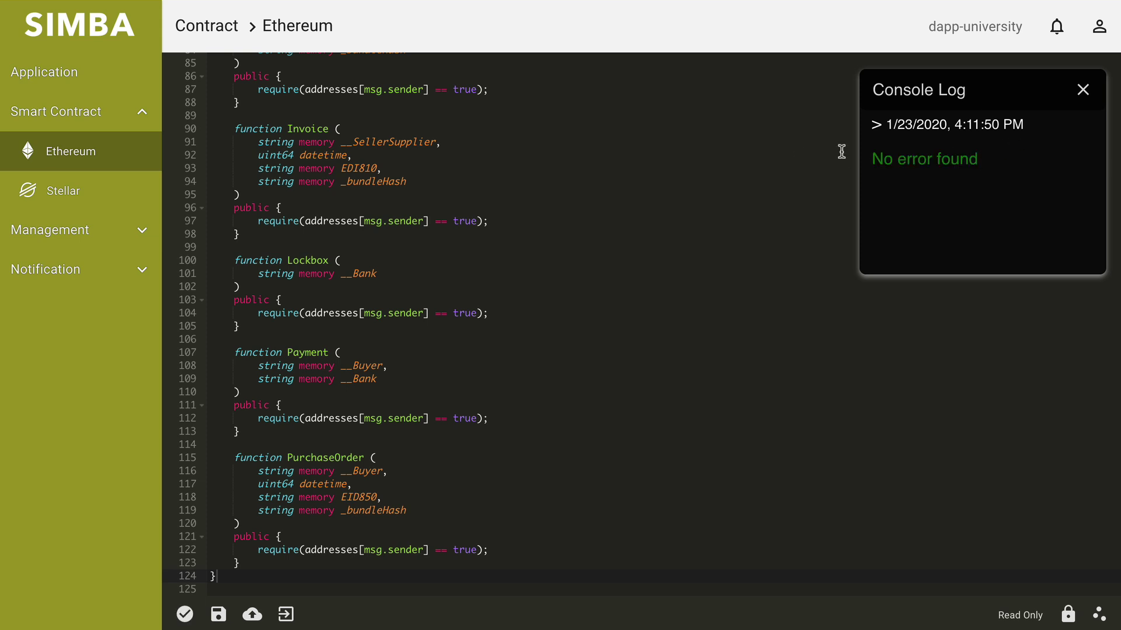
{"action": "left_click", "coordinate": [252, 614]}
{"action": "left_click", "coordinate": [712, 402]}
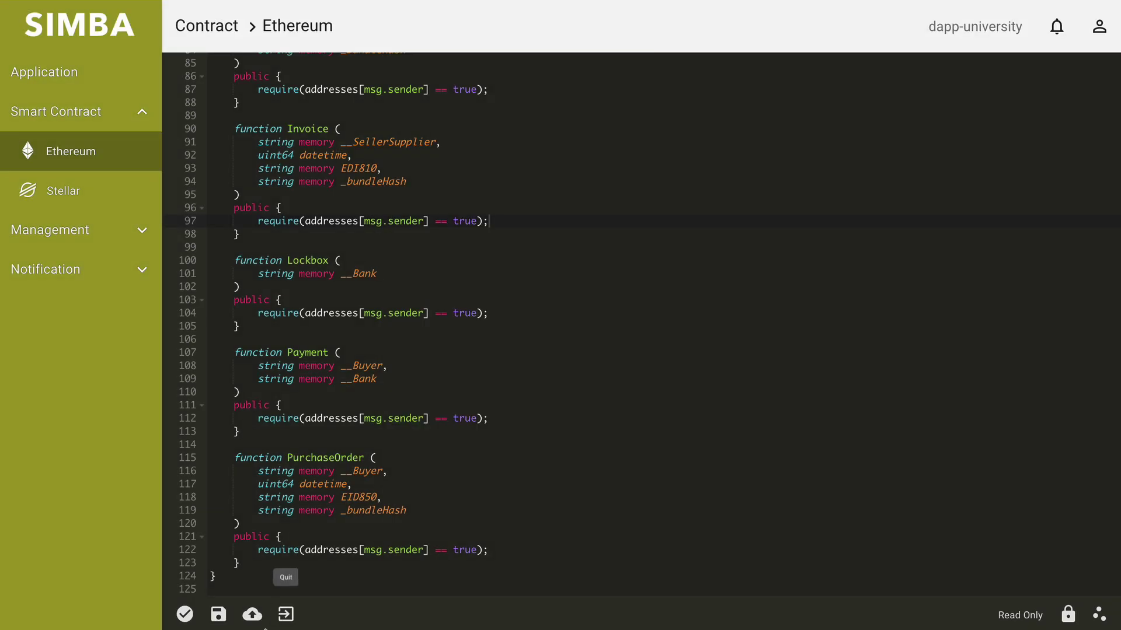
{"action": "left_click", "coordinate": [286, 617]}
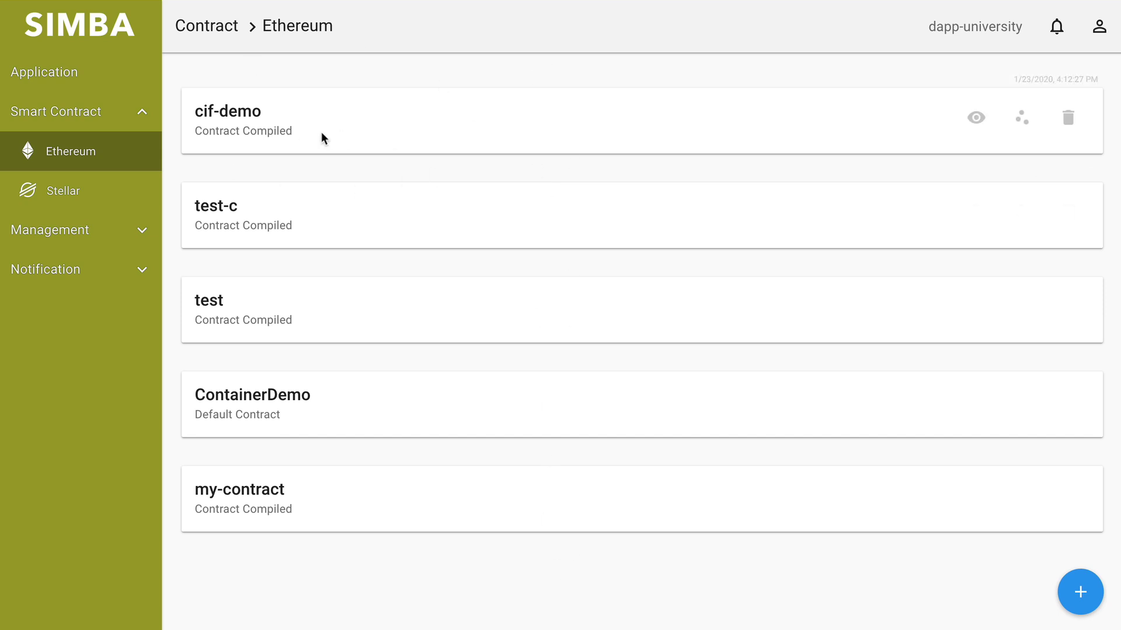
{"action": "left_click_drag", "start_coordinate": [169, 75], "coordinate": [963, 173]}
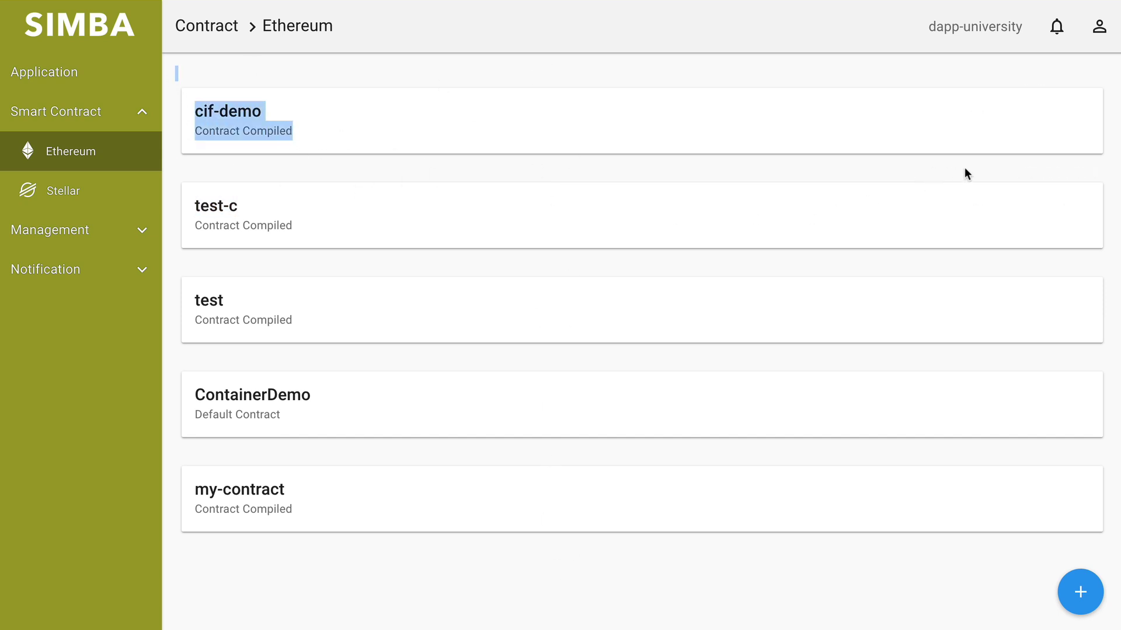
{"action": "left_click", "coordinate": [459, 166]}
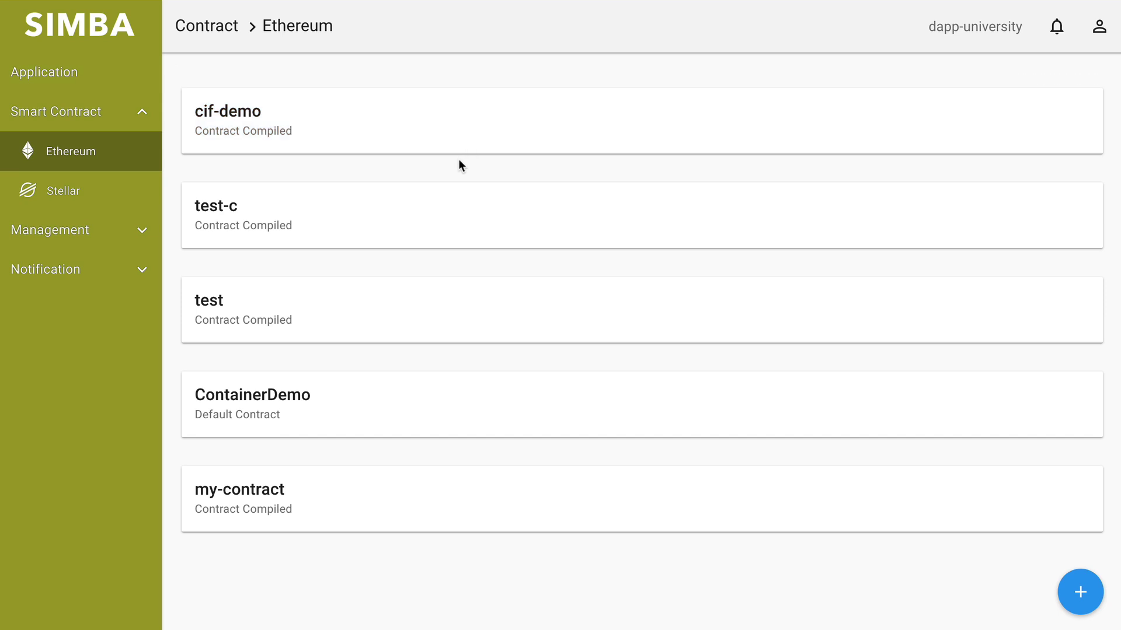
{"action": "mouse_move", "coordinate": [302, 144]}
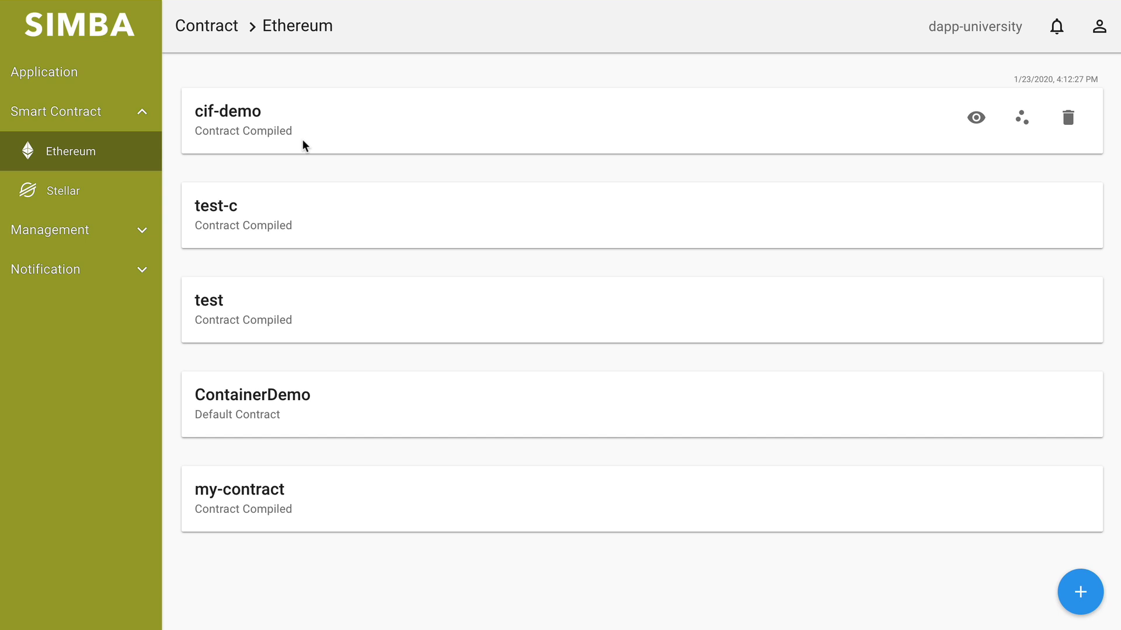
{"action": "mouse_move", "coordinate": [466, 215]}
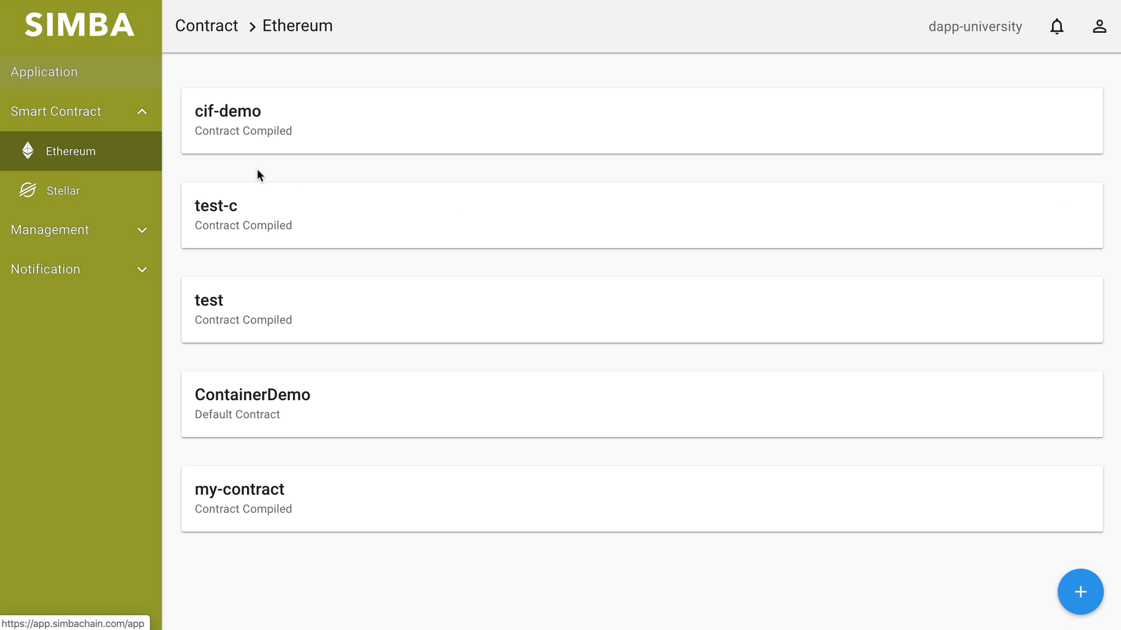
Start a new application using the Ethereum blockchain type on the Ethereum Mainnet network
{"action": "left_click", "coordinate": [65, 72]}
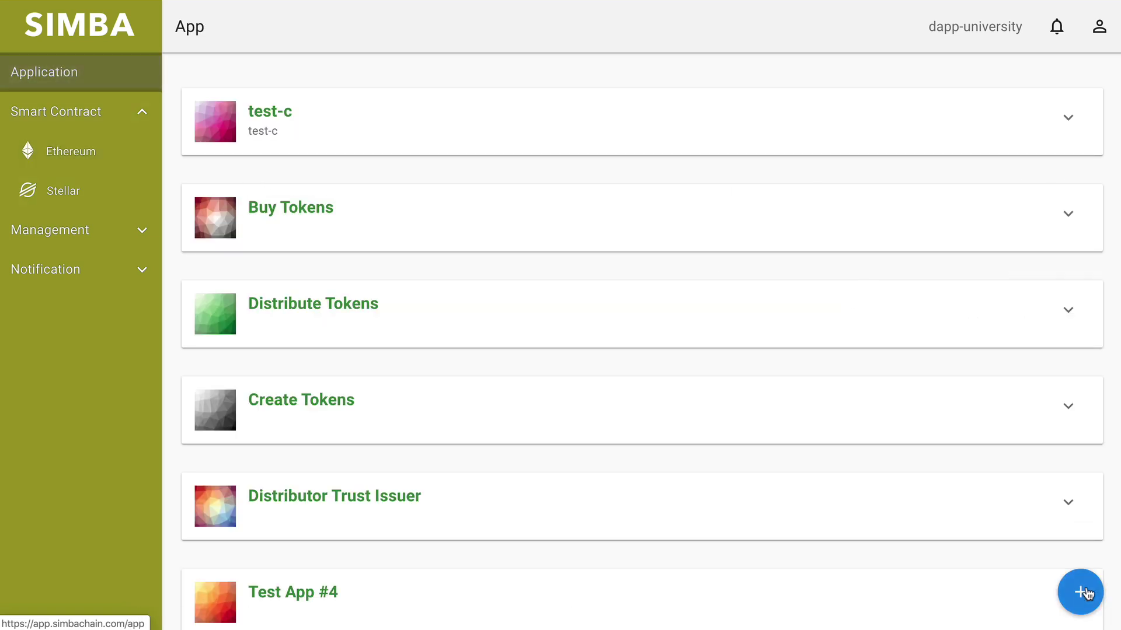
{"action": "left_click", "coordinate": [1085, 593]}
{"action": "left_click", "coordinate": [342, 257]}
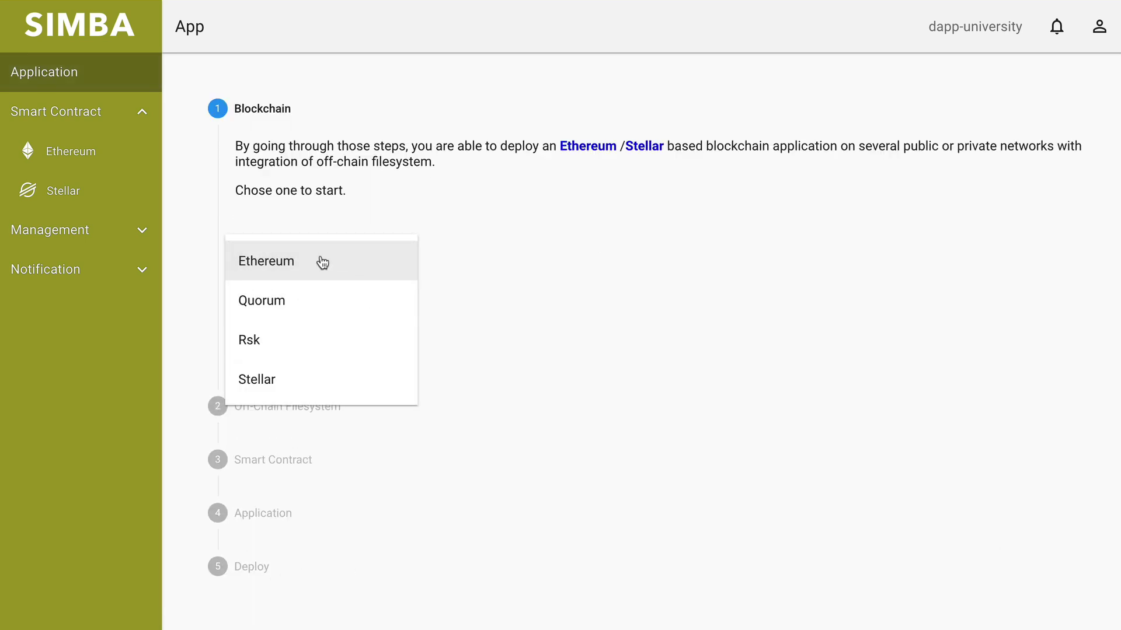
{"action": "left_click", "coordinate": [279, 254]}
{"action": "left_click", "coordinate": [324, 339]}
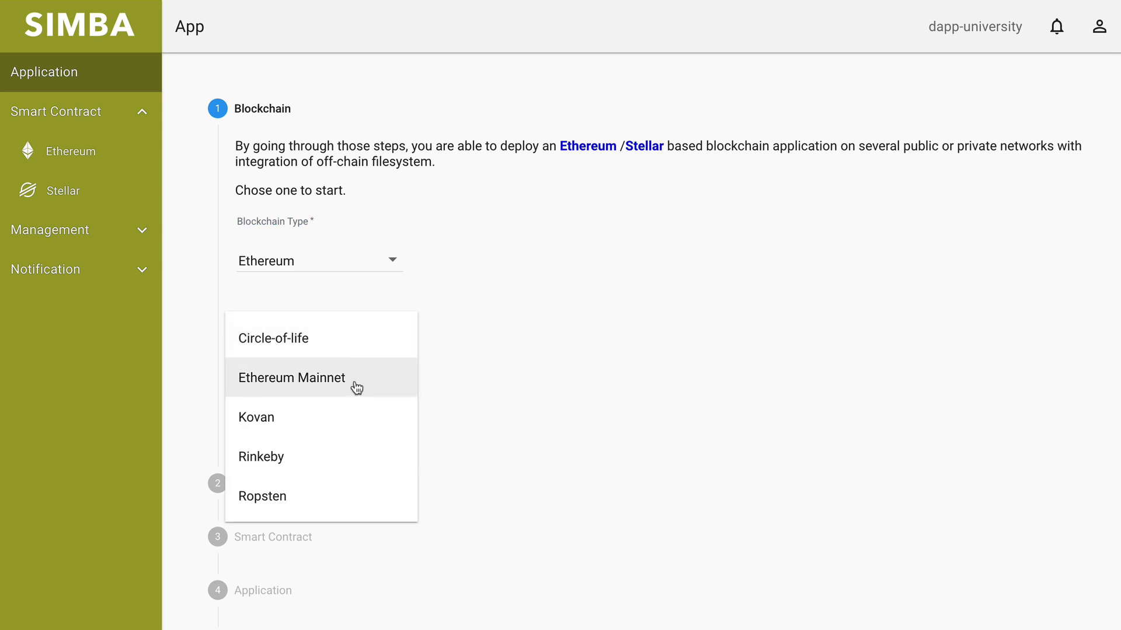
{"action": "left_click", "coordinate": [379, 390]}
{"action": "left_click", "coordinate": [267, 407]}
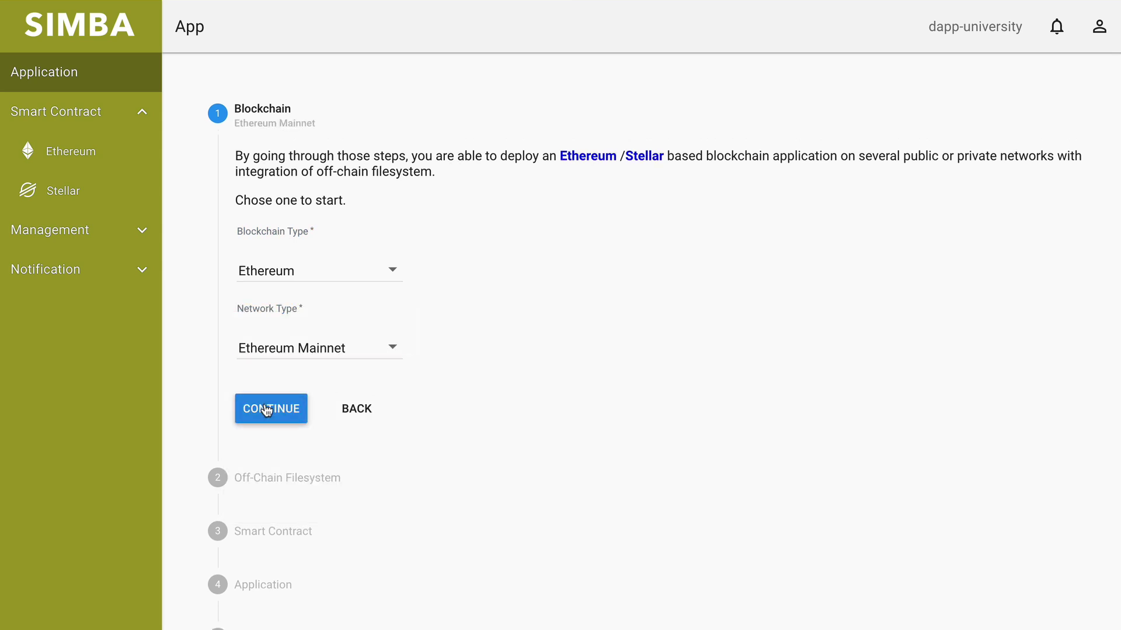
Choose IPFS - Default as the application's off-chain filesystem and cif-demo as its smart contract
{"action": "left_click", "coordinate": [361, 358]}
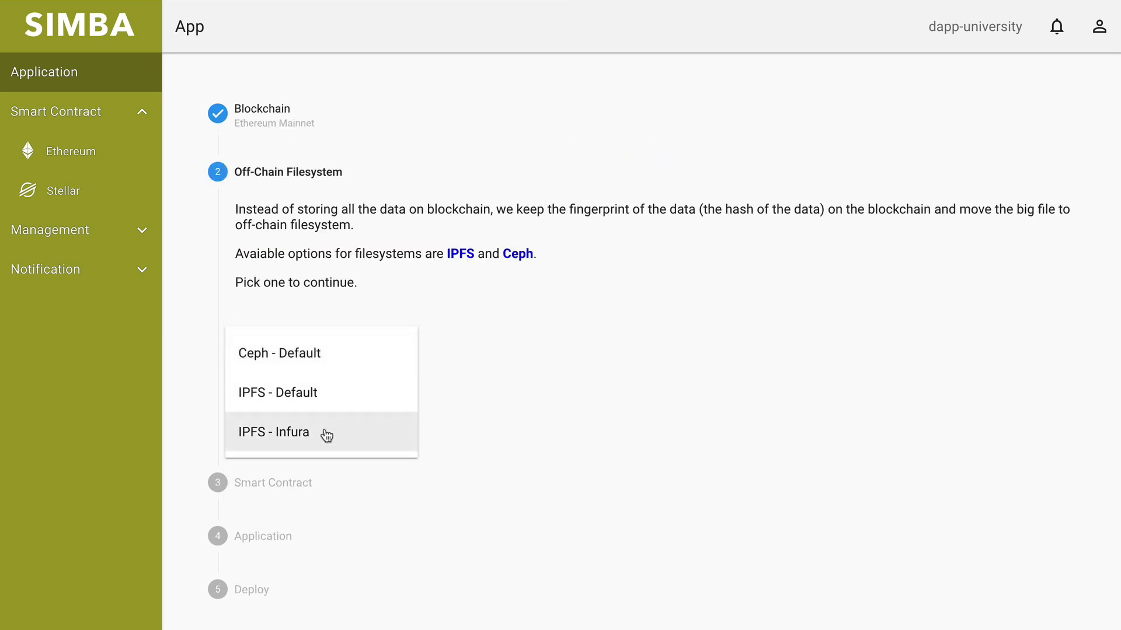
{"action": "left_click", "coordinate": [318, 411]}
{"action": "left_click", "coordinate": [281, 424]}
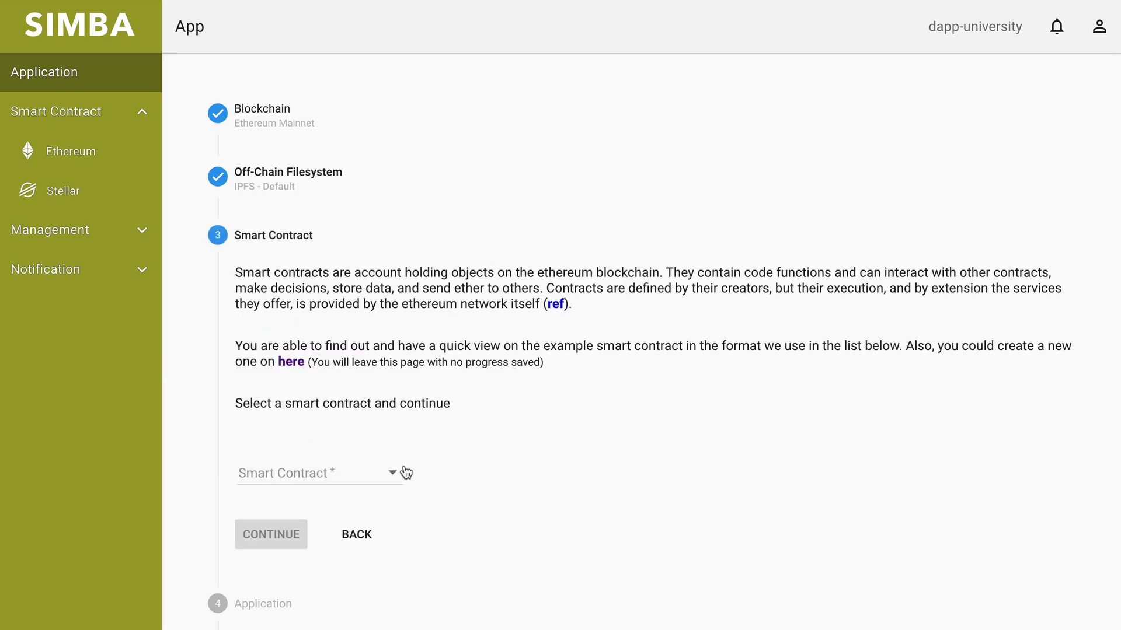
{"action": "left_click", "coordinate": [363, 394]}
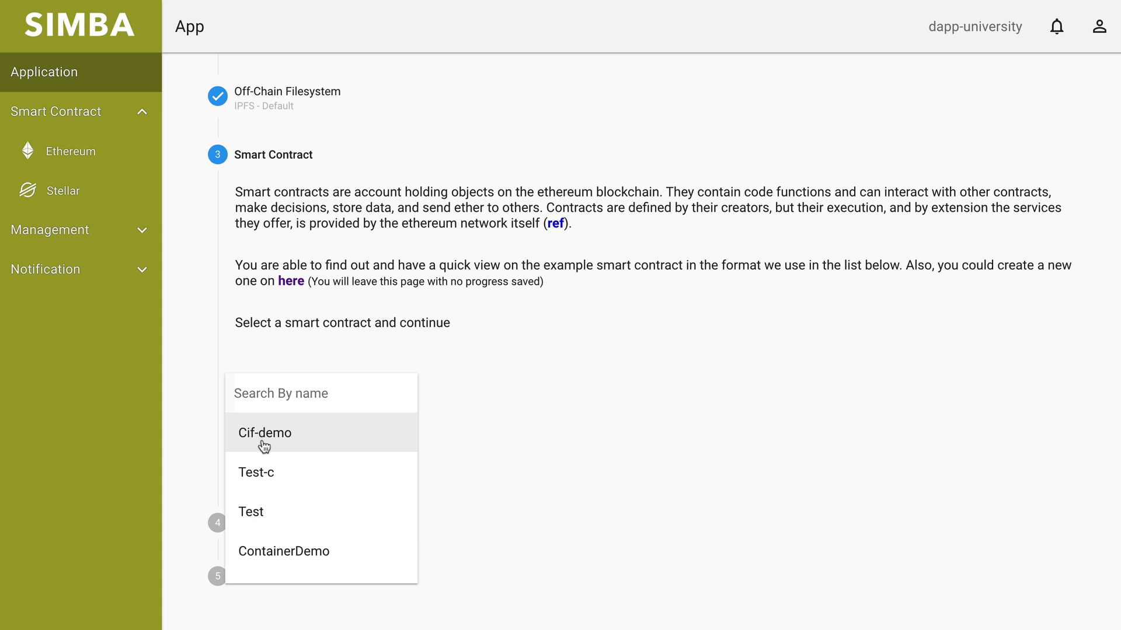
{"action": "left_click", "coordinate": [323, 439]}
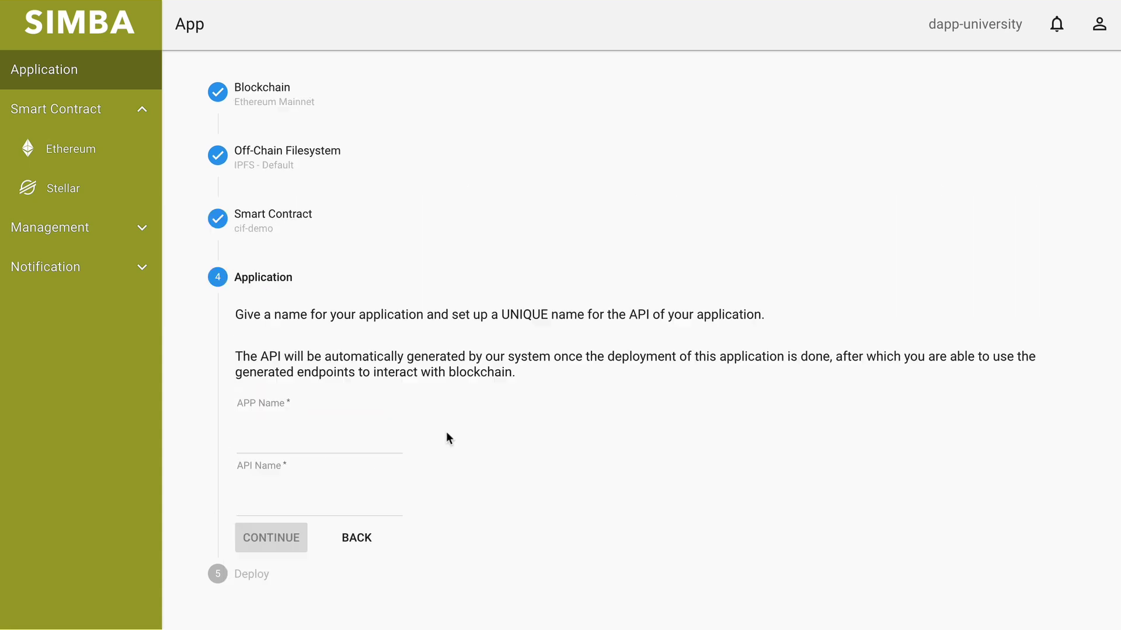
Set both the application name and the API name to cif-demo-test and continue to deployment
{"action": "left_click", "coordinate": [377, 435]}
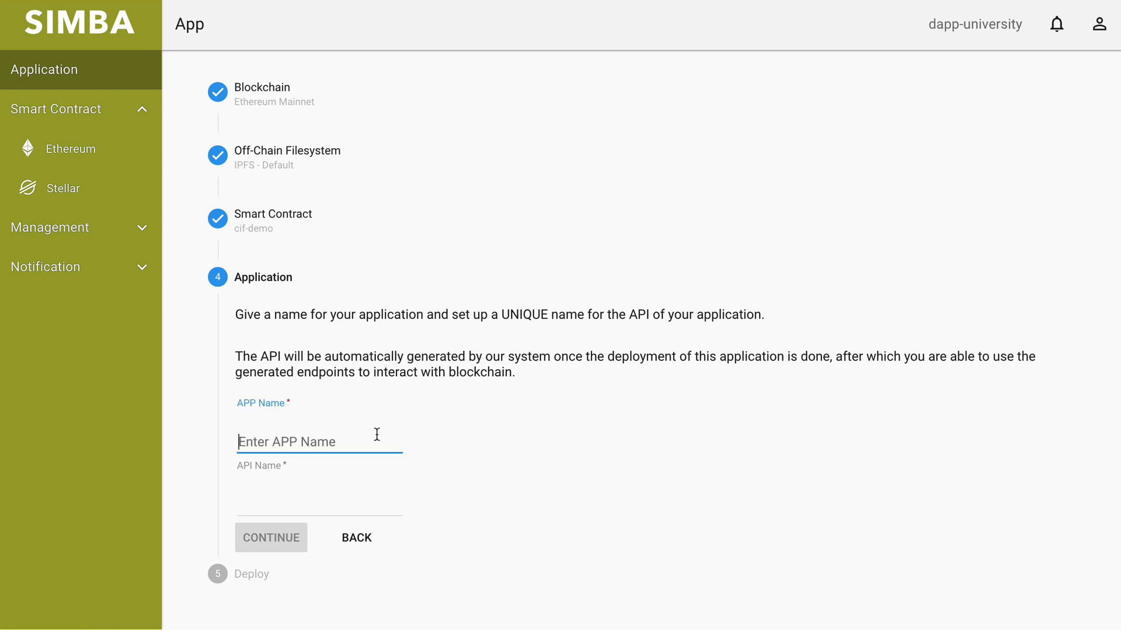
{"action": "type", "text": "cif-demo-test"}
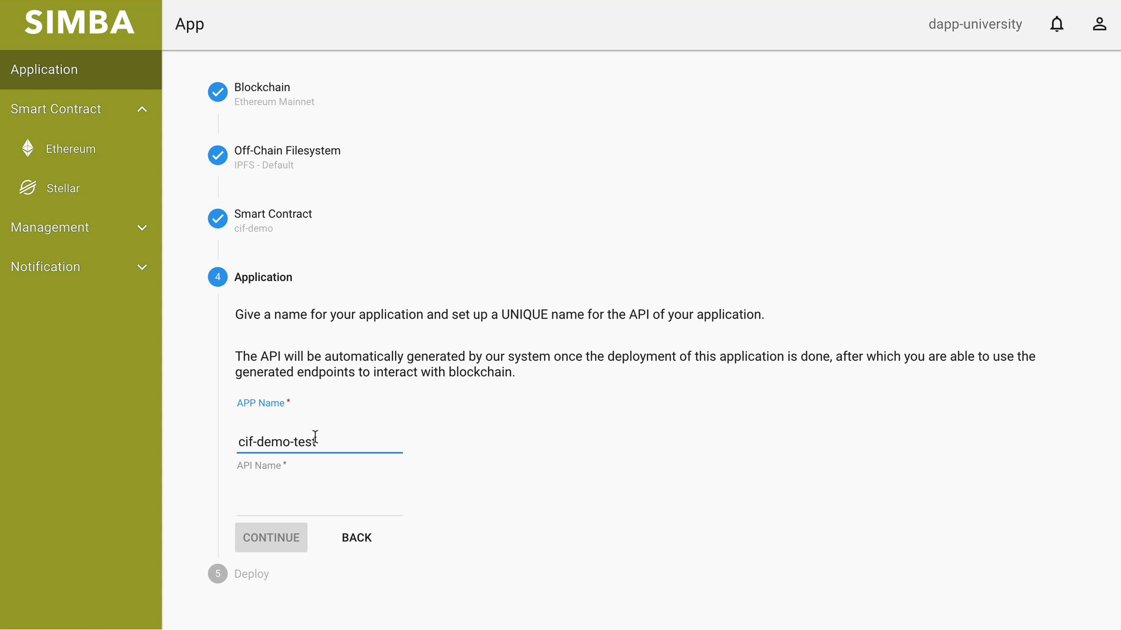
{"action": "triple_click", "coordinate": [288, 439]}
{"action": "key", "text": "ctrl+c"}
{"action": "left_click", "coordinate": [292, 496]}
{"action": "key", "text": "ctrl+v"}
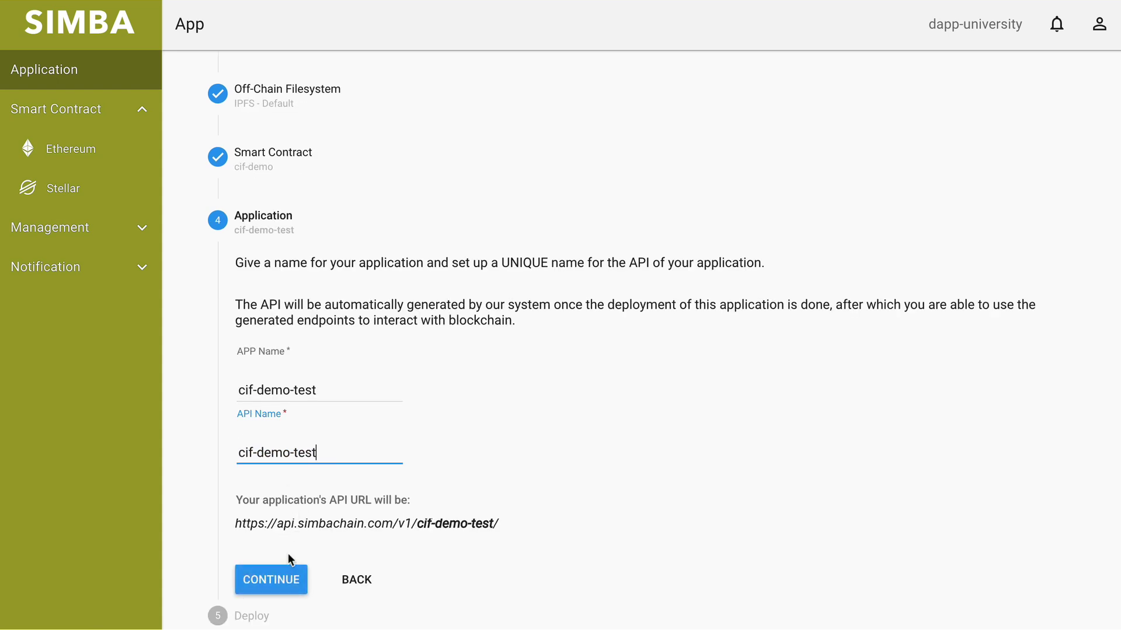
{"action": "left_click", "coordinate": [283, 583]}
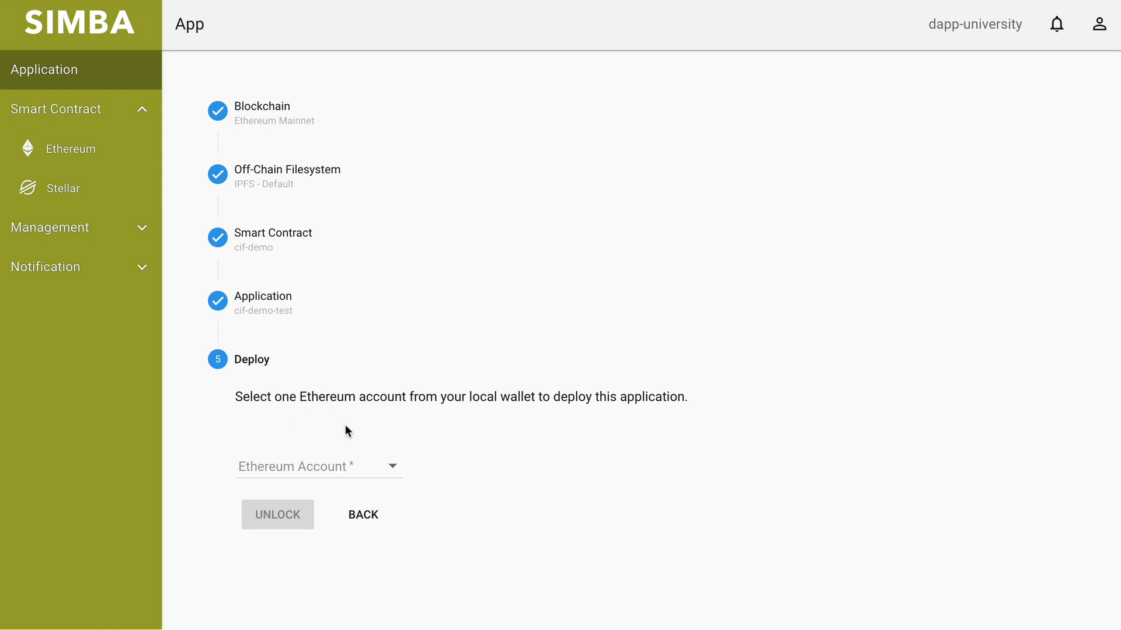
Select Wallet #1 as the deploying Ethereum account and unlock it with the wallet password
{"action": "left_click", "coordinate": [348, 472]}
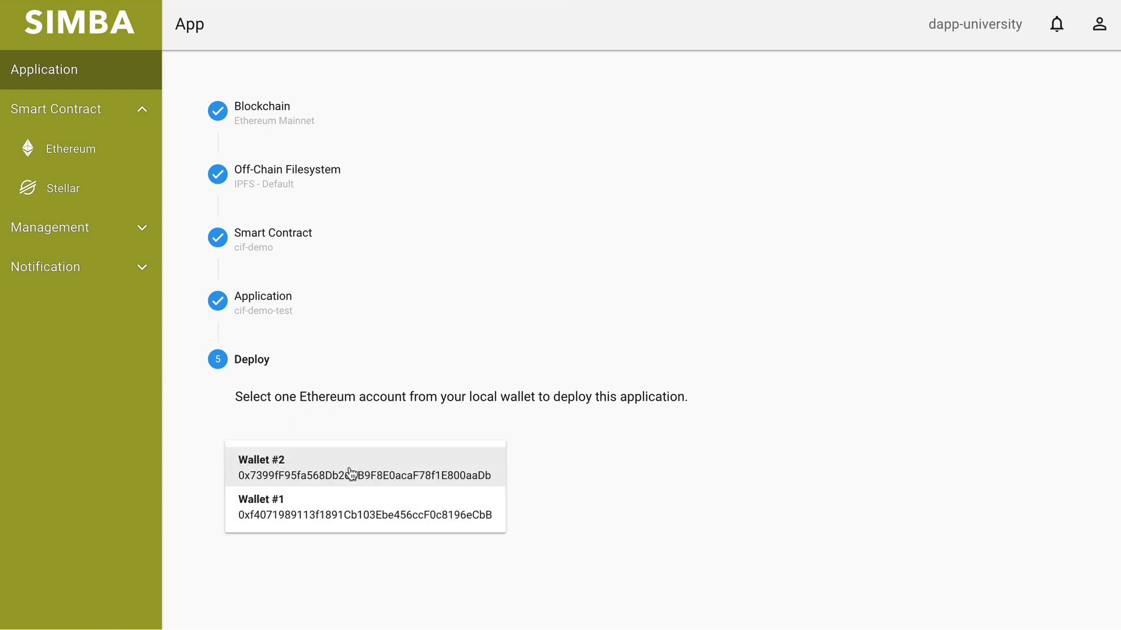
{"action": "left_click", "coordinate": [327, 517]}
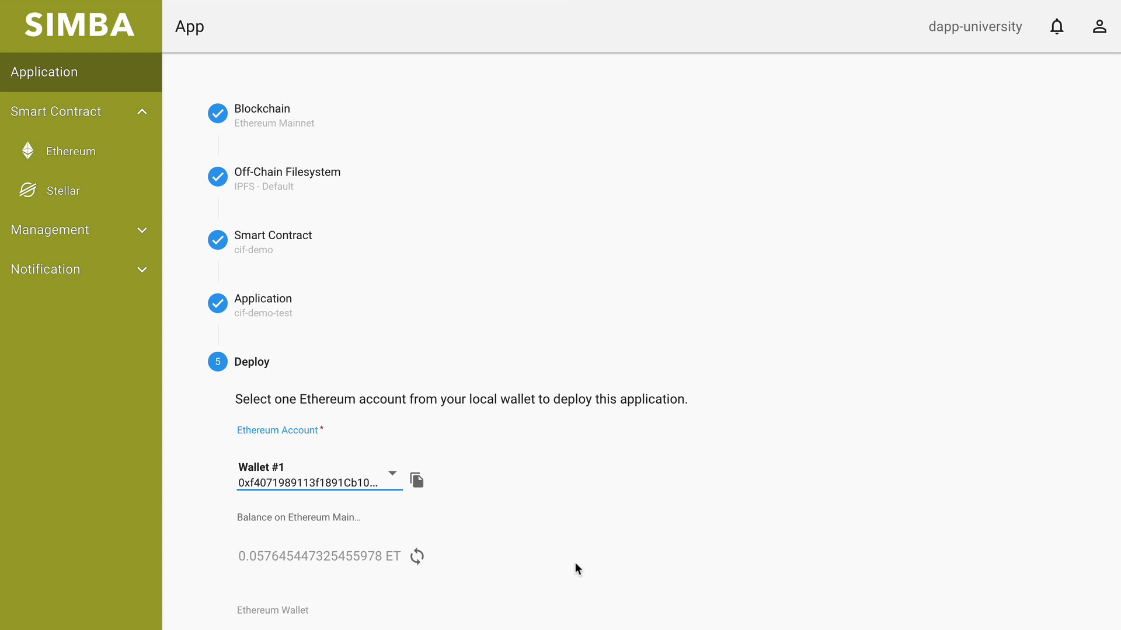
{"action": "scroll", "coordinate": [554, 569], "scroll_direction": "down", "scroll_amount": 2}
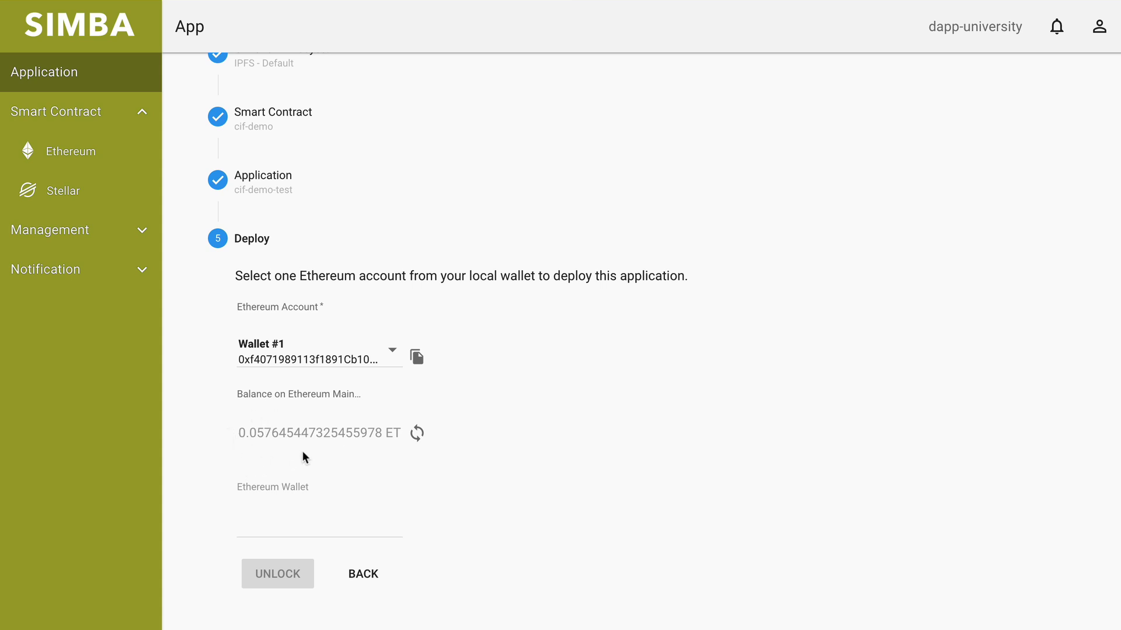
{"action": "left_click", "coordinate": [300, 521]}
{"action": "type", "text": "*****"}
{"action": "key", "text": "Return"}
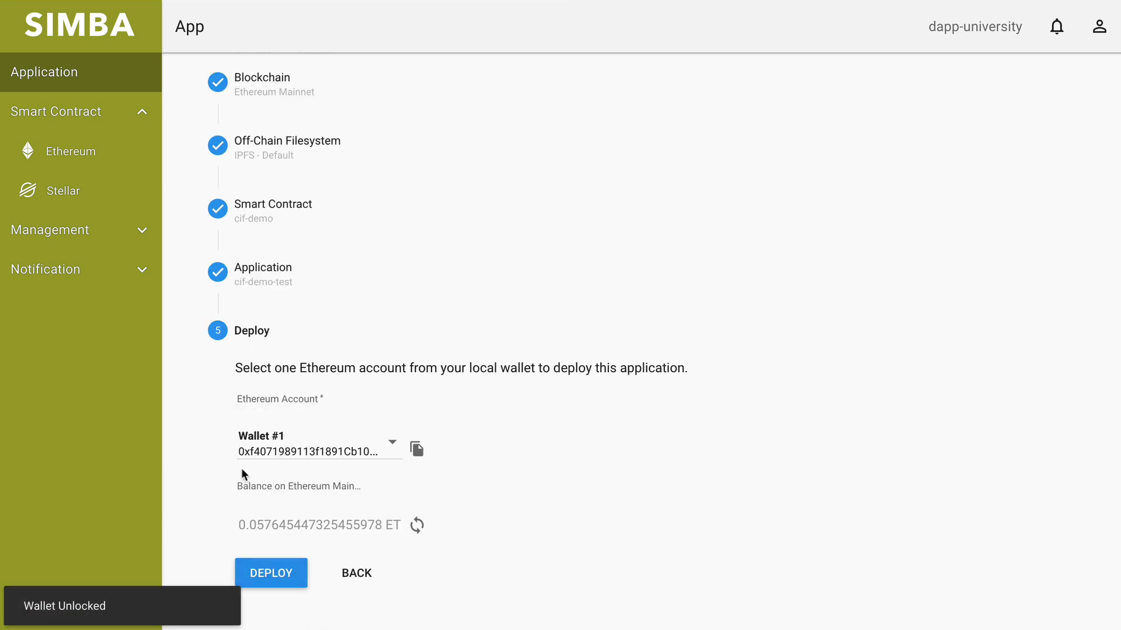
Deploy the cif-demo-test application and return to the application list
{"action": "left_click", "coordinate": [293, 577]}
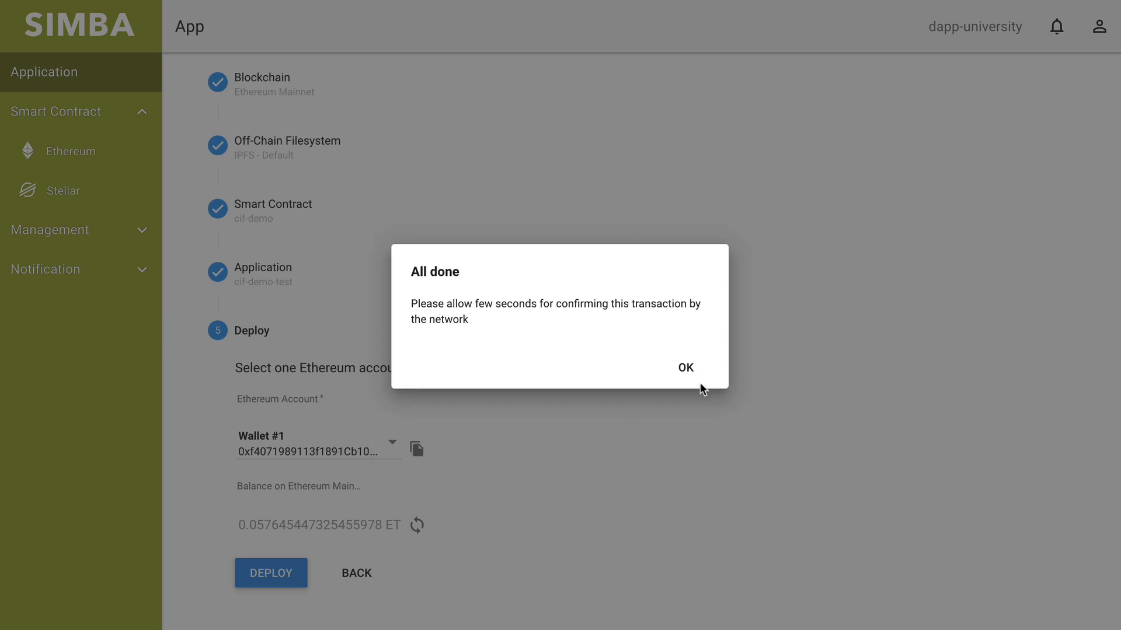
{"action": "left_click", "coordinate": [688, 379]}
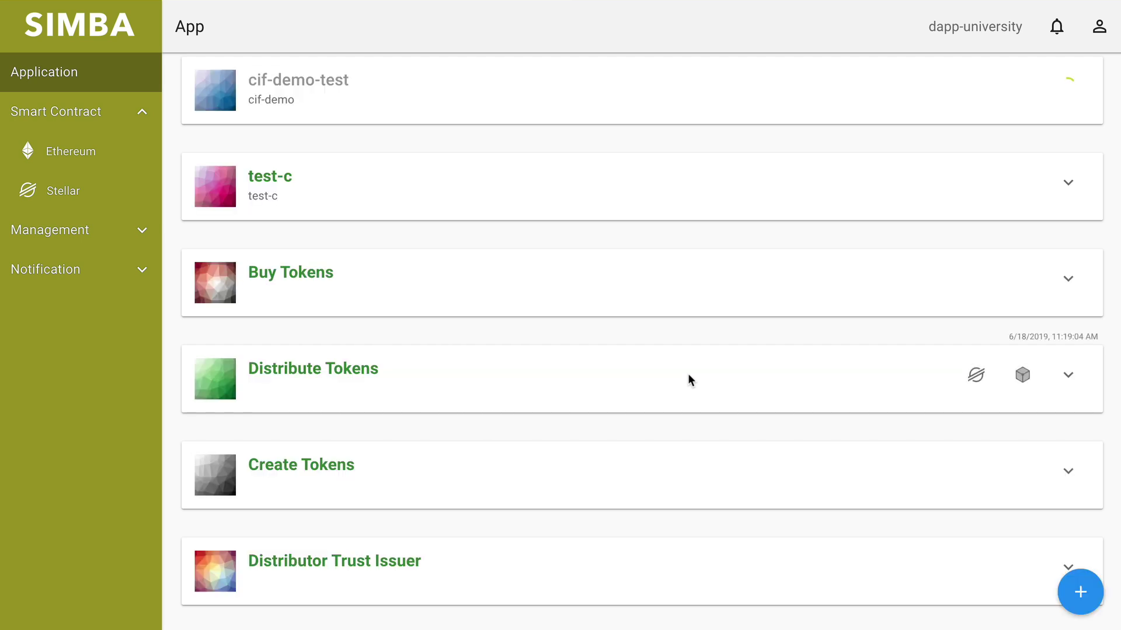
{"action": "scroll", "coordinate": [688, 380], "scroll_direction": "up", "scroll_amount": 1}
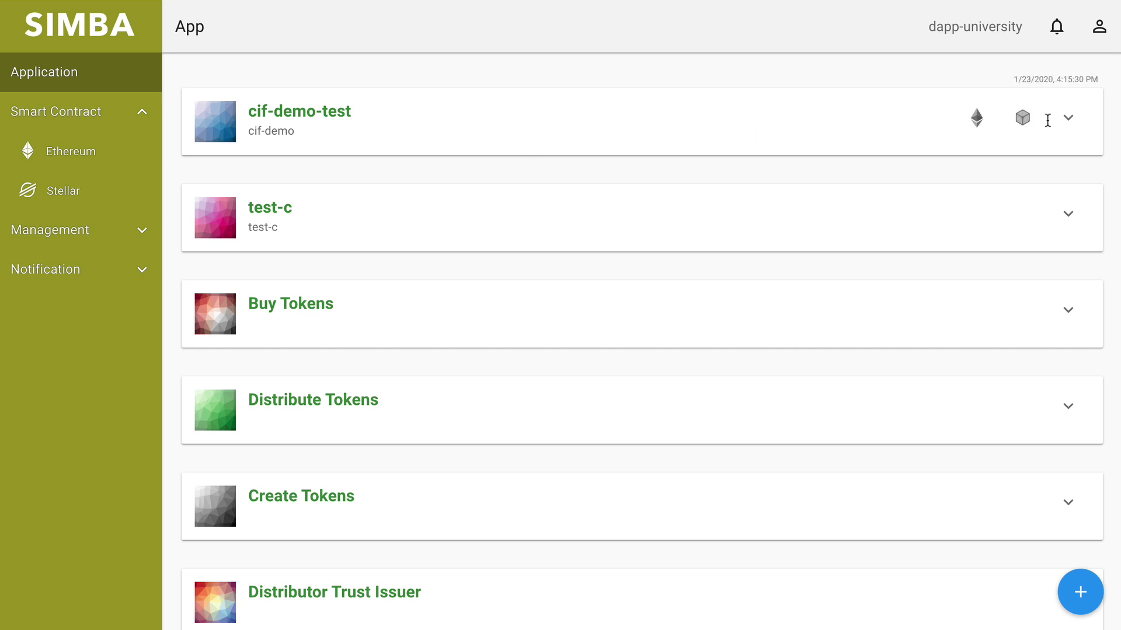
Open the API documentation of the cif-demo-test application and examine its contract methods, including the details of POST /Payment/
{"action": "left_click", "coordinate": [1068, 119]}
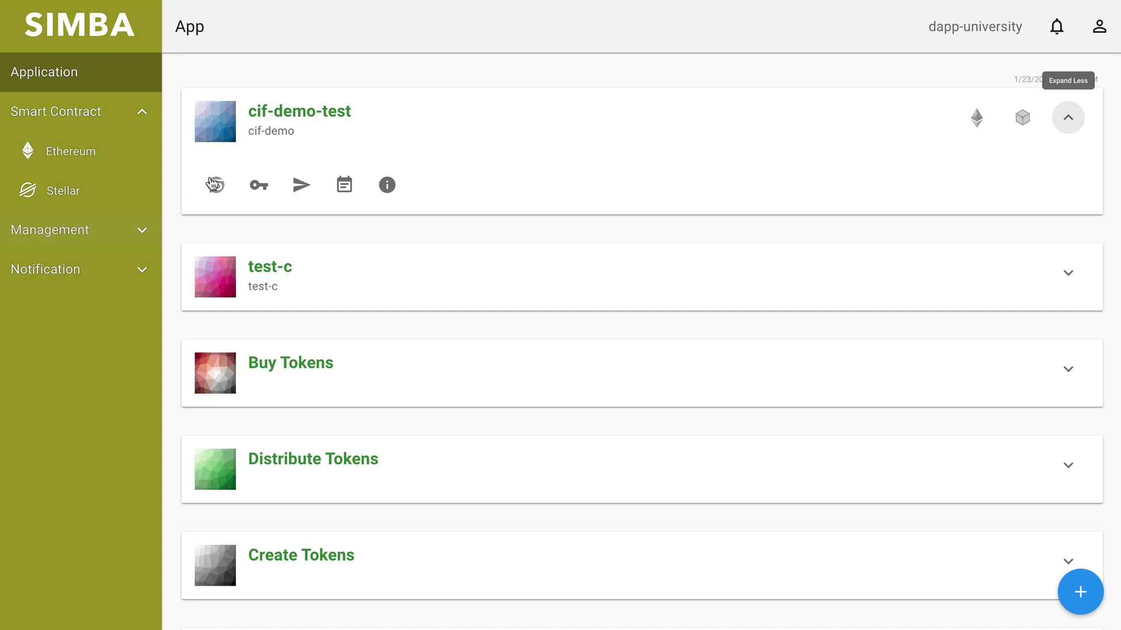
{"action": "left_click", "coordinate": [211, 180]}
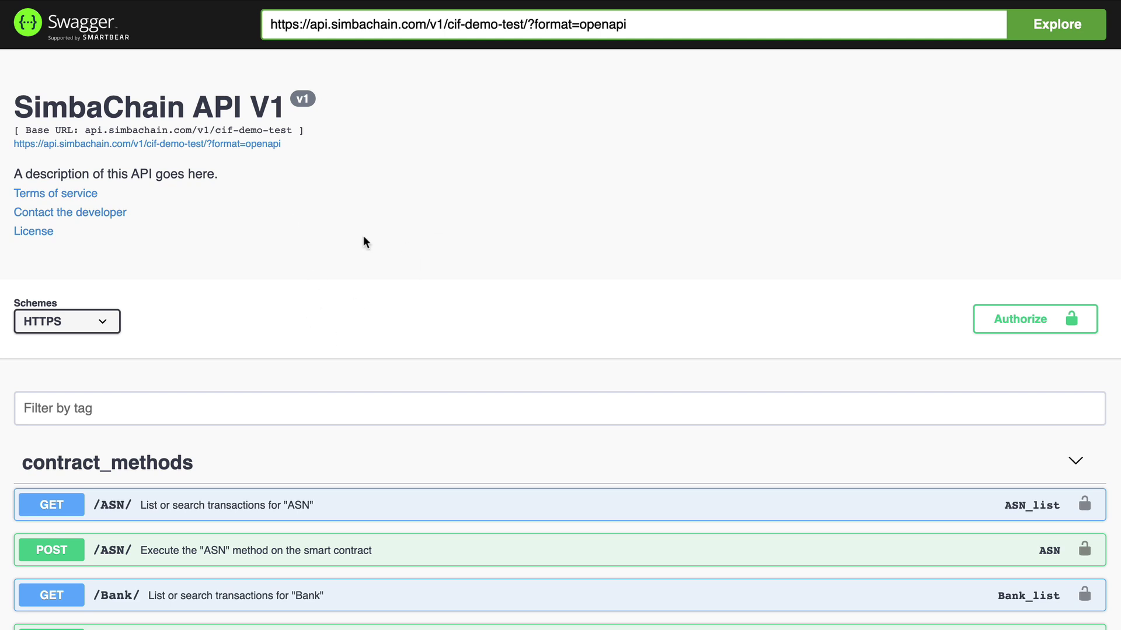
{"action": "scroll", "coordinate": [350, 405], "scroll_direction": "down", "scroll_amount": 6}
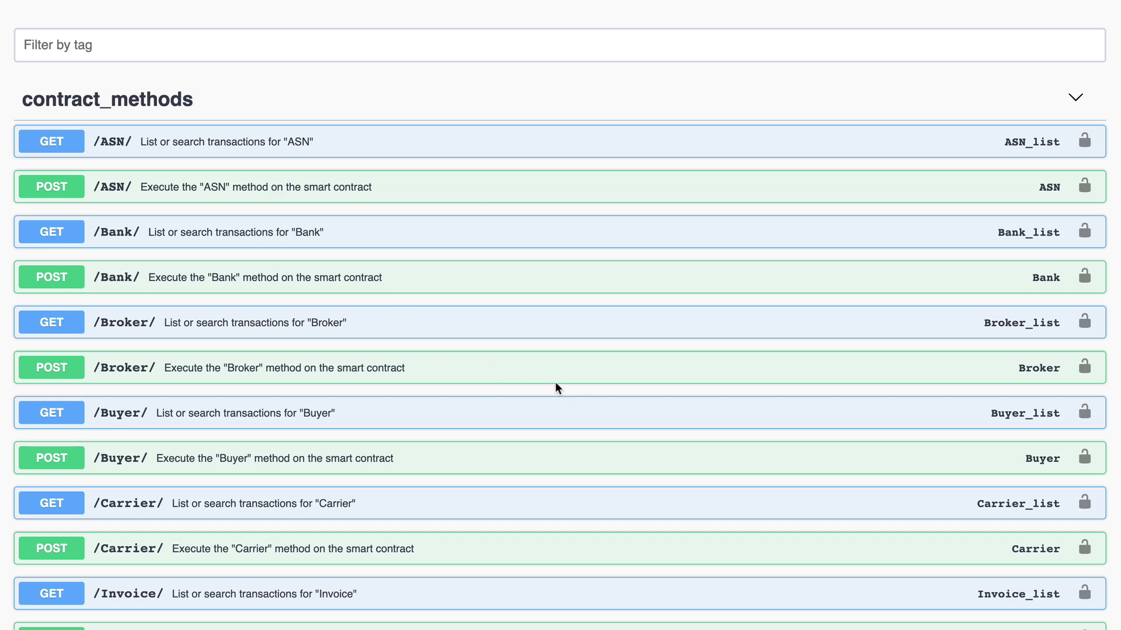
{"action": "scroll", "coordinate": [601, 333], "scroll_direction": "down", "scroll_amount": 10}
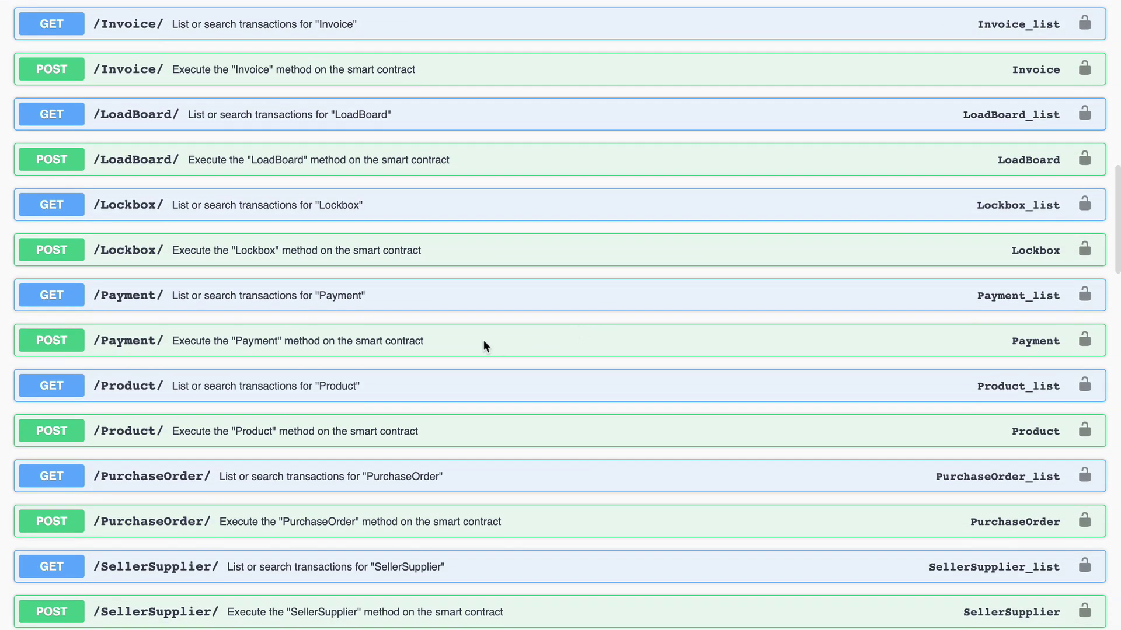
{"action": "left_click", "coordinate": [430, 346]}
{"action": "scroll", "coordinate": [549, 556], "scroll_direction": "down", "scroll_amount": 18}
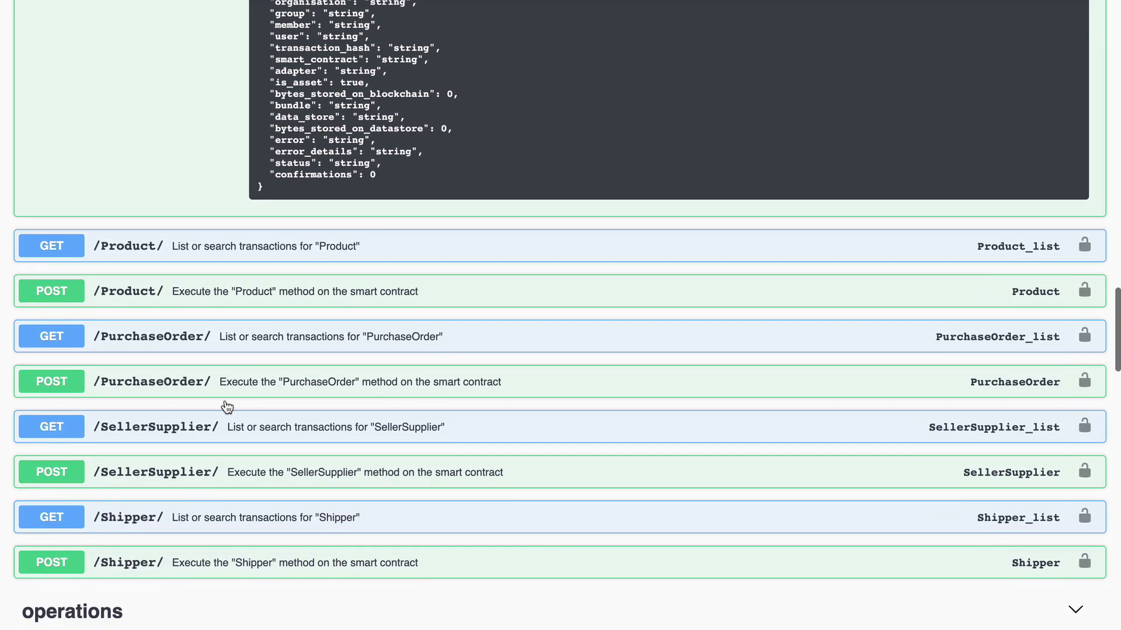
Expand the POST /PurchaseOrder/ method in the API documentation and examine its parameters and responses
{"action": "left_click", "coordinate": [217, 395]}
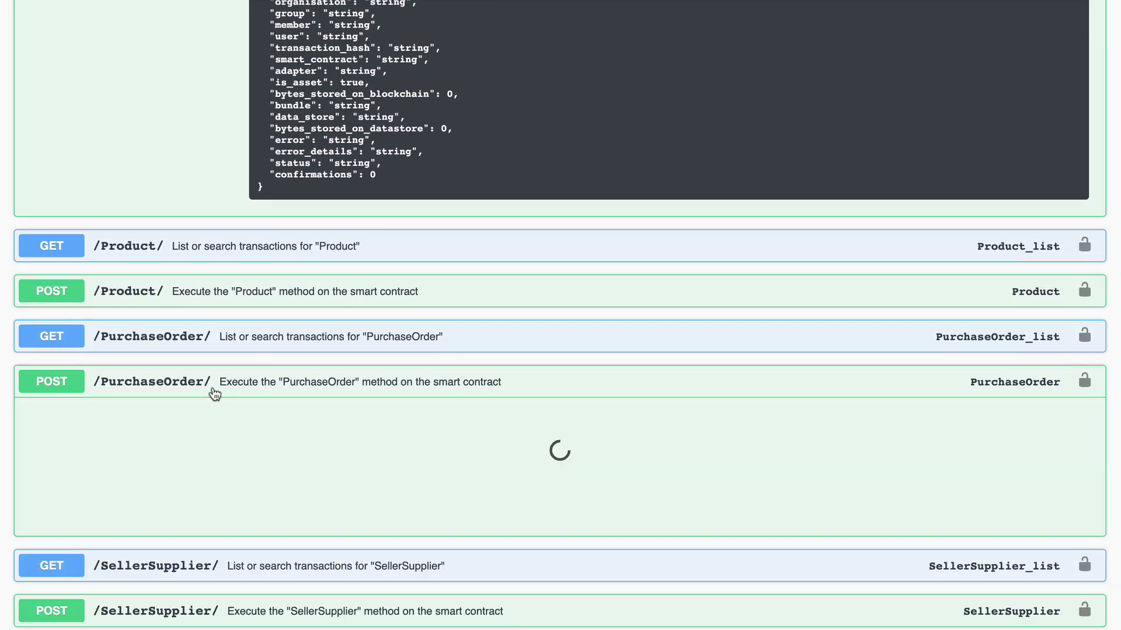
{"action": "scroll", "coordinate": [544, 437], "scroll_direction": "down", "scroll_amount": 6}
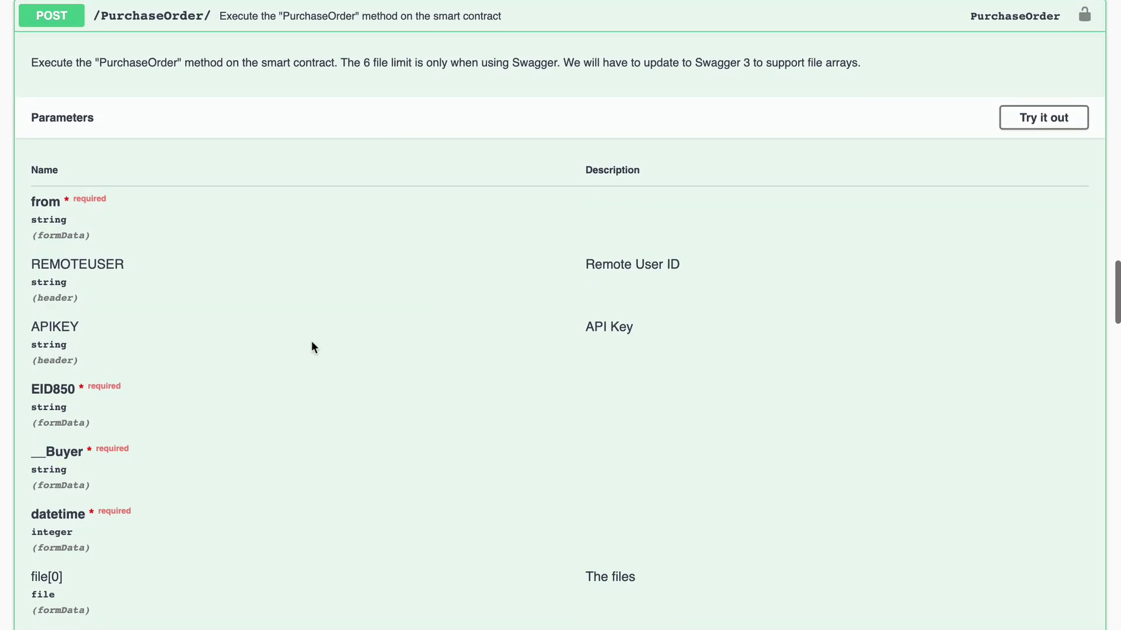
{"action": "scroll", "coordinate": [301, 429], "scroll_direction": "down", "scroll_amount": 3}
{"action": "scroll", "coordinate": [301, 426], "scroll_direction": "down", "scroll_amount": 10}
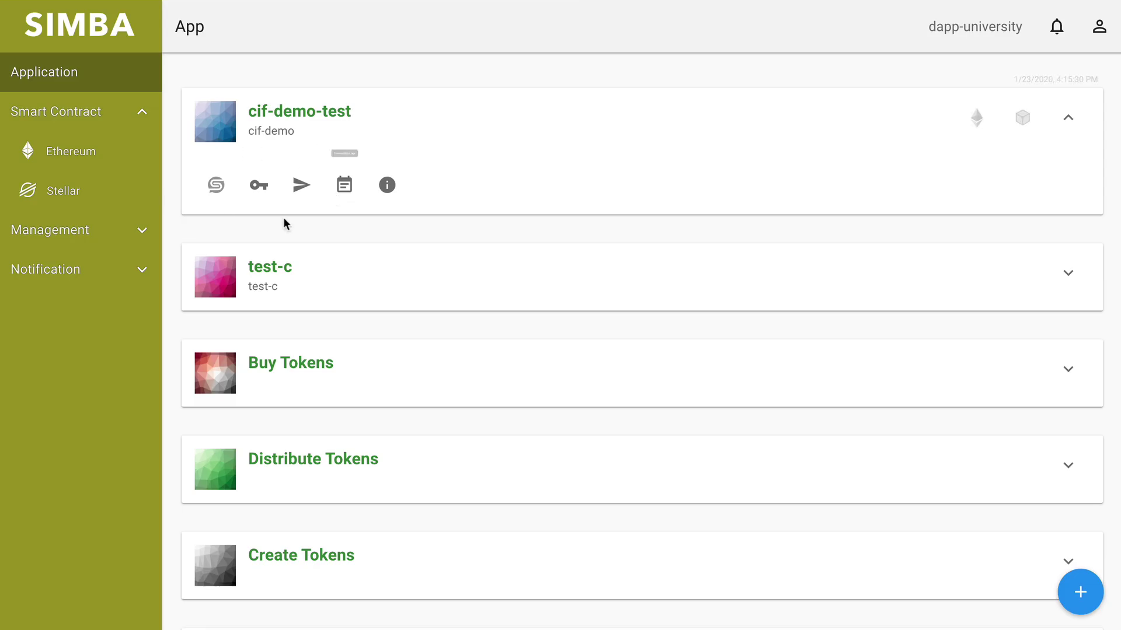
Open the method-call page of the cif-demo-test application and unlock the Ethereum wallet with the wallet password
{"action": "left_click", "coordinate": [301, 186]}
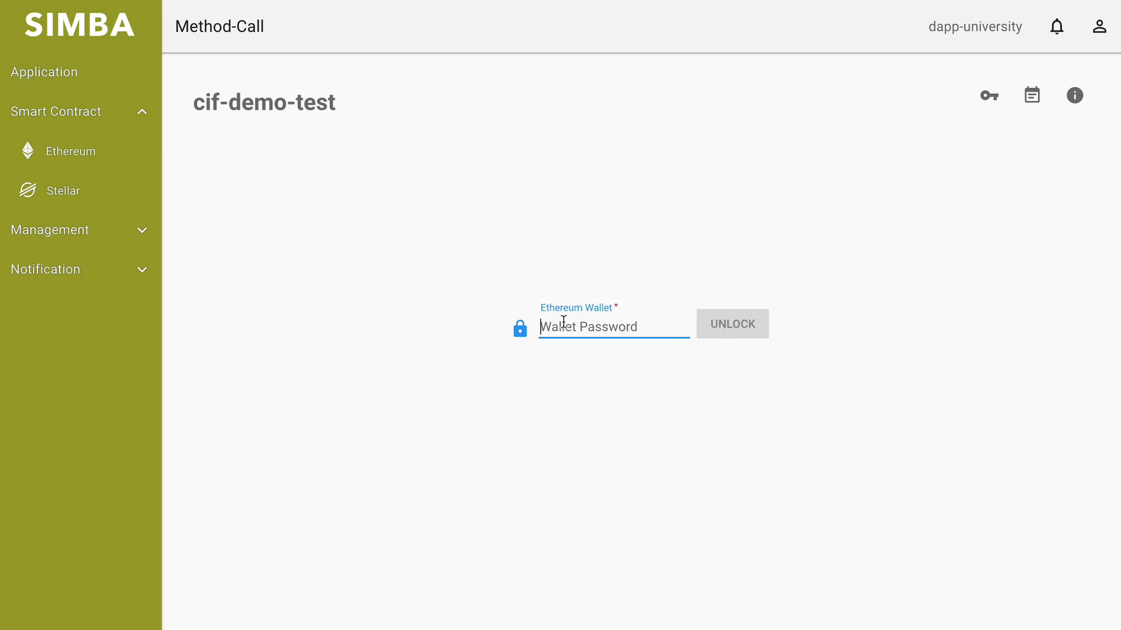
{"action": "type", "text": "****"}
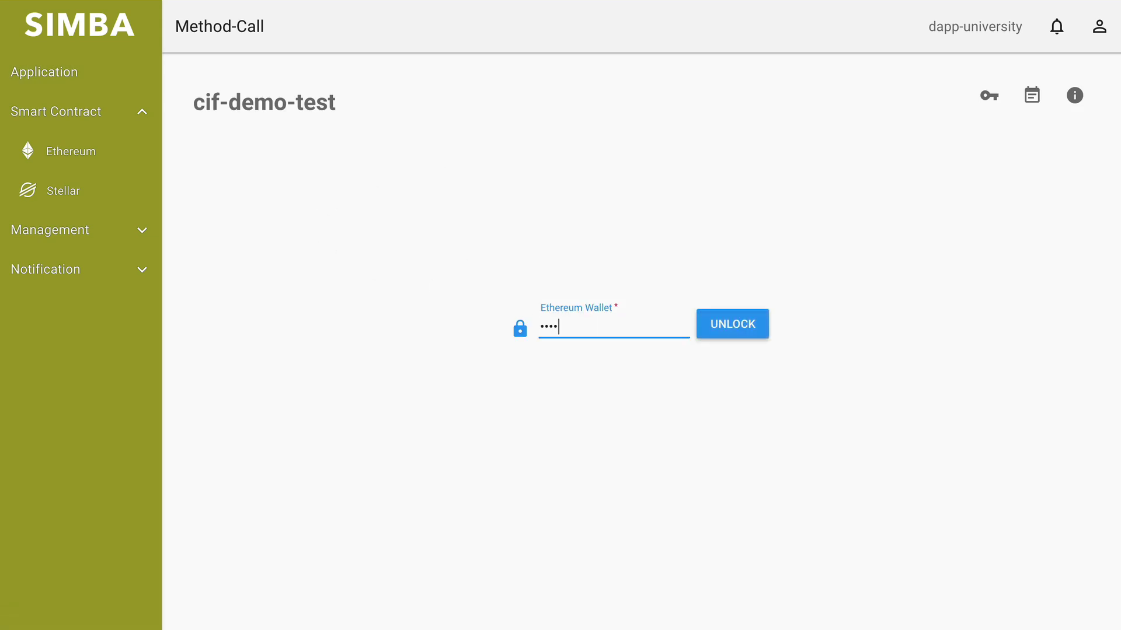
{"action": "type", "text": "**"}
{"action": "key", "text": "Return"}
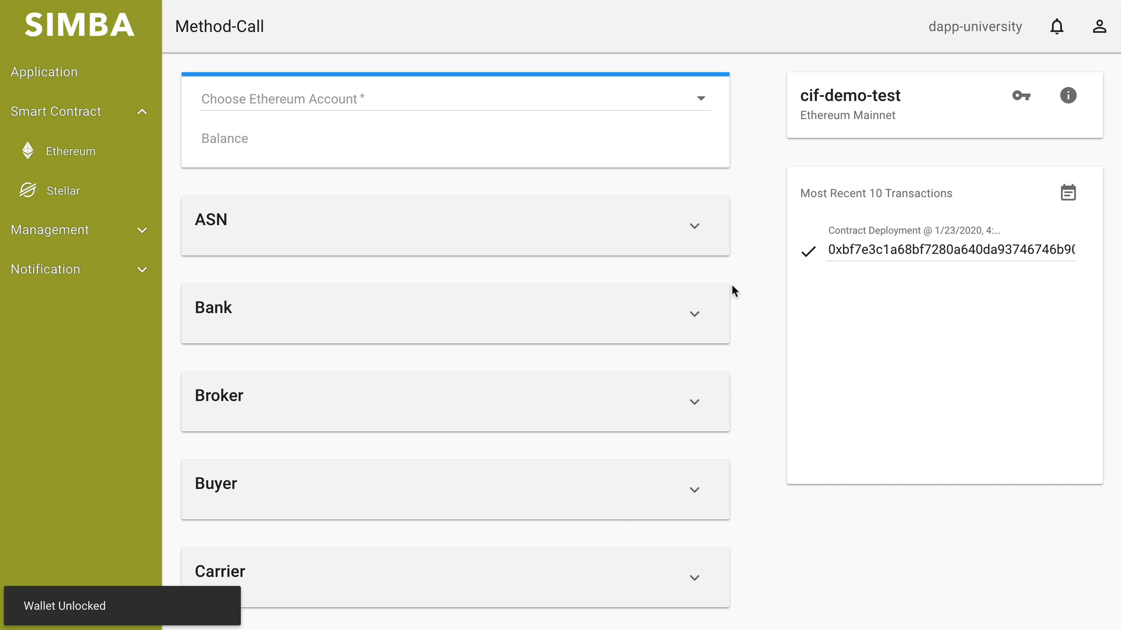
Expand the Invoice method and examine its EDI810, datetime and __SellerSupplier input fields
{"action": "scroll", "coordinate": [757, 365], "scroll_direction": "down", "scroll_amount": 7}
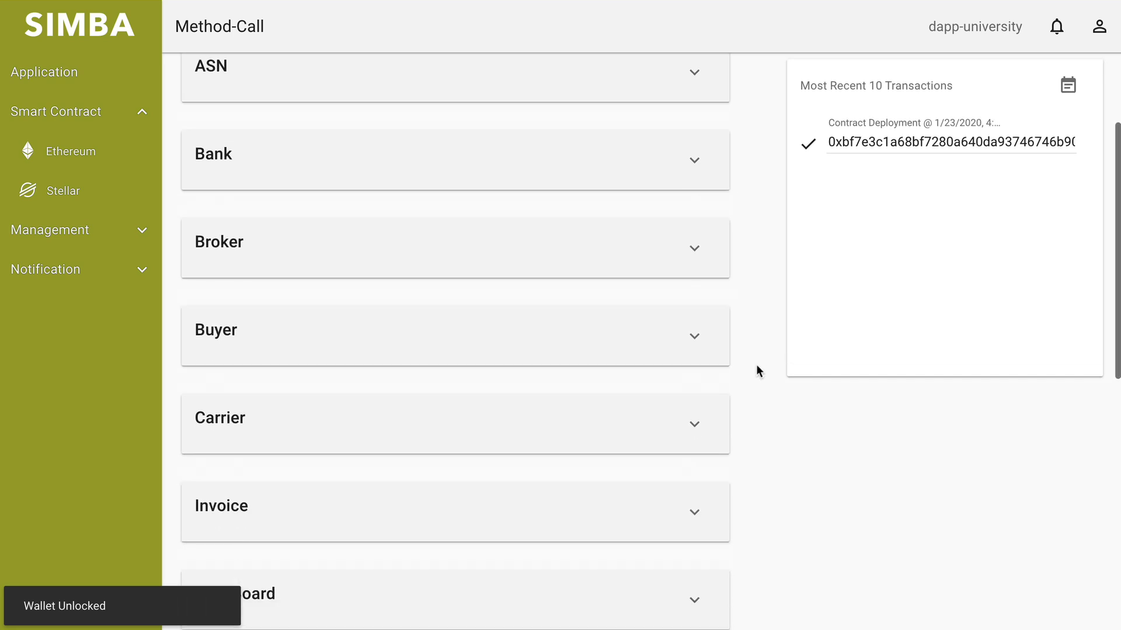
{"action": "left_click", "coordinate": [695, 256]}
{"action": "left_click", "coordinate": [304, 313]}
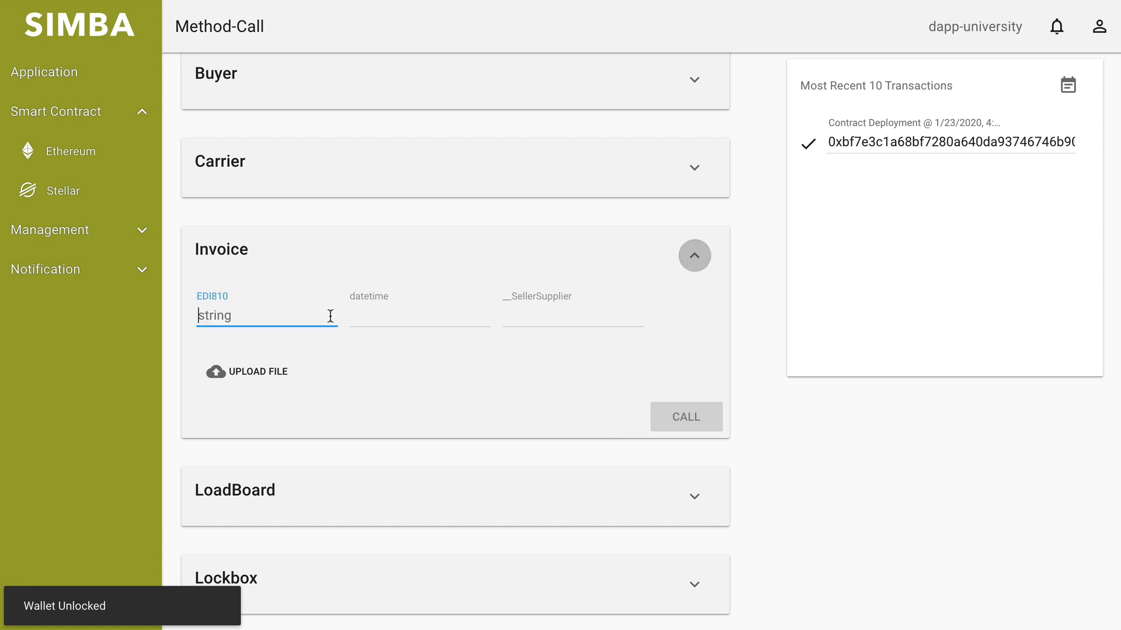
{"action": "key", "text": "Tab"}
{"action": "key", "text": "Tab"}
{"action": "left_click", "coordinate": [777, 454]}
Expand the Payment method and examine its __Bank and __Buyer input fields
{"action": "scroll", "coordinate": [782, 491], "scroll_direction": "down", "scroll_amount": 6}
{"action": "left_click", "coordinate": [689, 317]}
{"action": "left_click", "coordinate": [201, 351]}
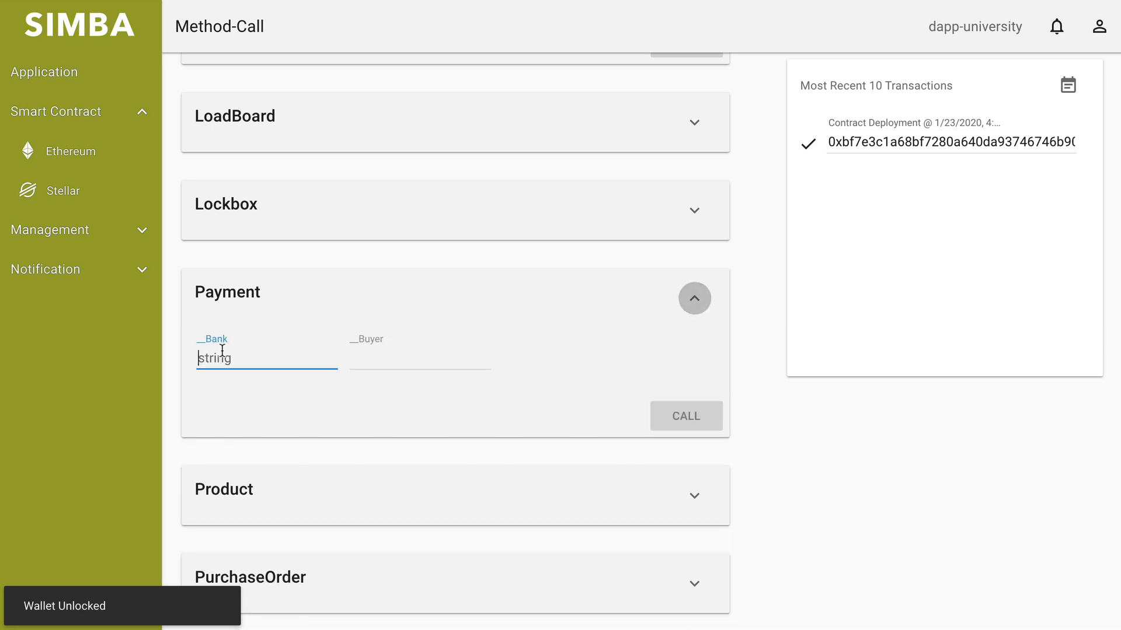
{"action": "left_click", "coordinate": [414, 357]}
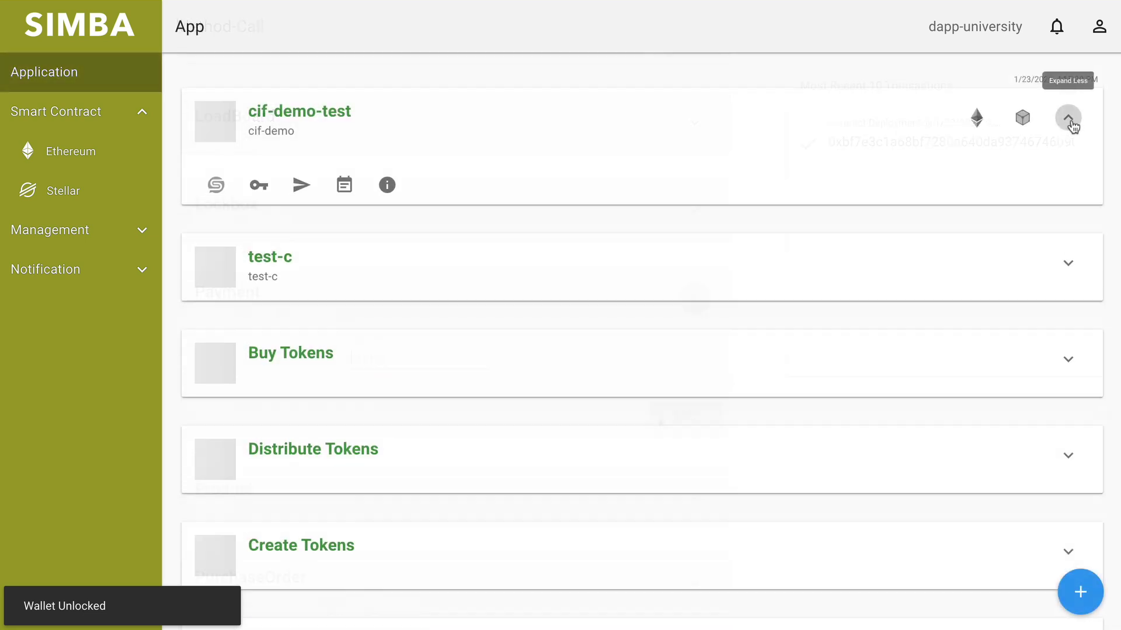
Open the transaction log of cif-demo-test, examine the Contract Deployment entry and return to the application list
{"action": "left_click", "coordinate": [344, 185]}
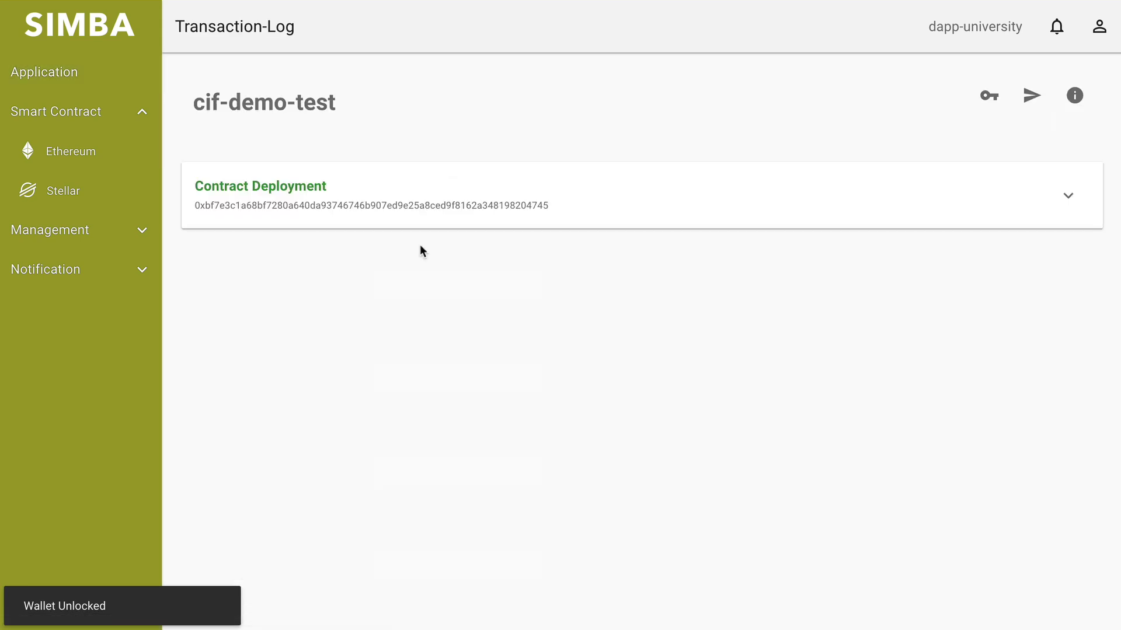
{"action": "left_click_drag", "start_coordinate": [194, 181], "coordinate": [560, 215]}
{"action": "left_click", "coordinate": [559, 209]}
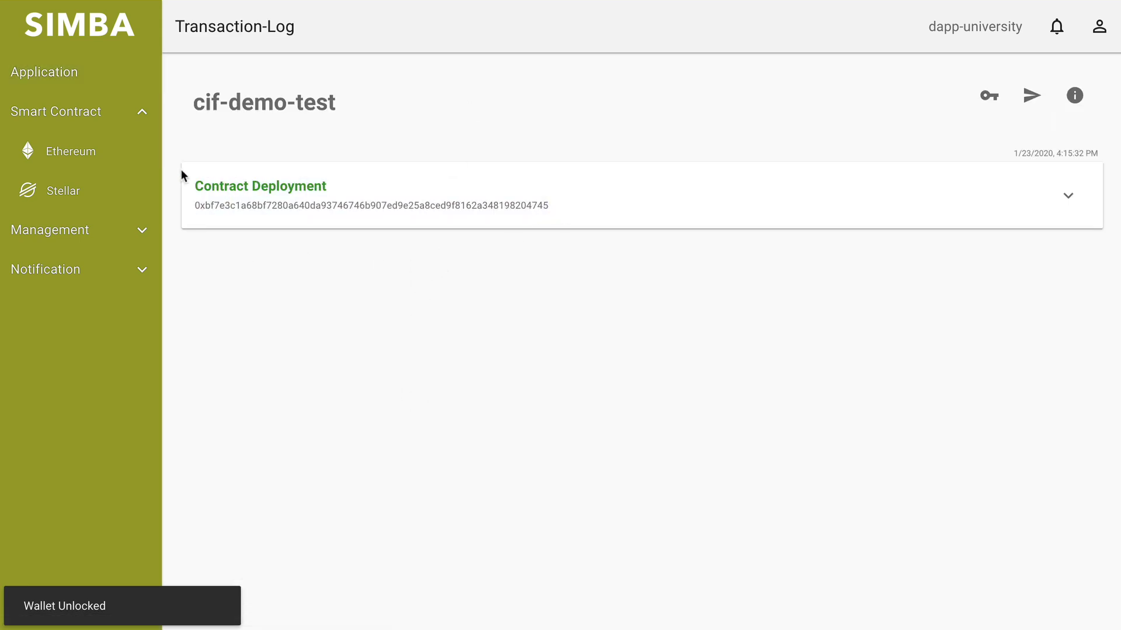
{"action": "key", "text": "alt+Left"}
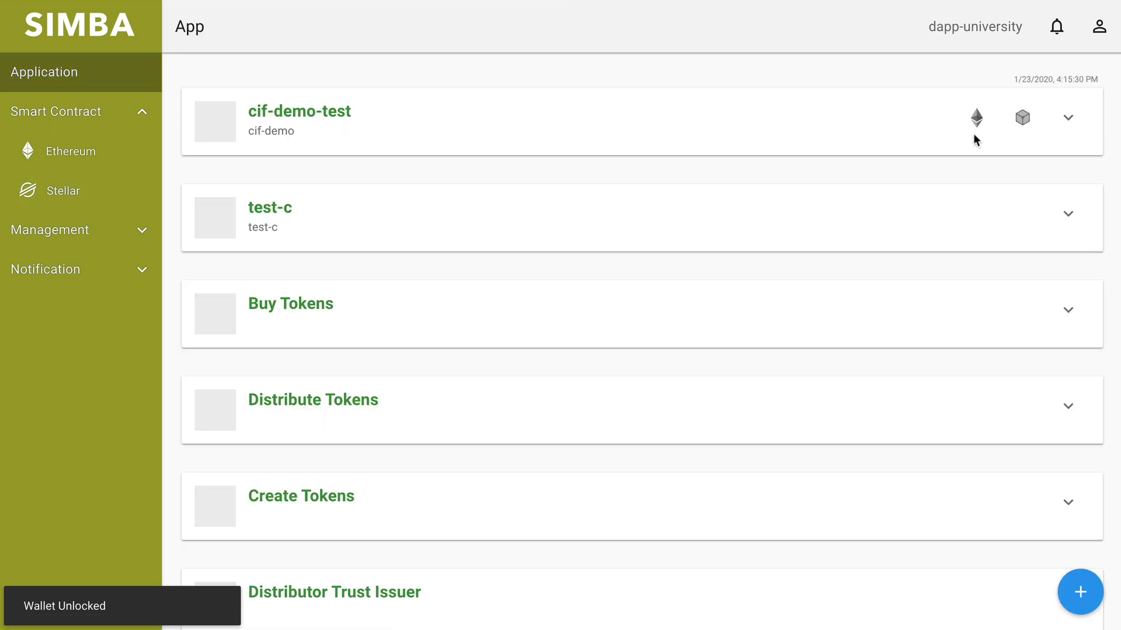
Open the information page of the cif-demo-test application and examine its basic information, statistics and API access
{"action": "left_click", "coordinate": [1067, 118]}
{"action": "left_click", "coordinate": [385, 183]}
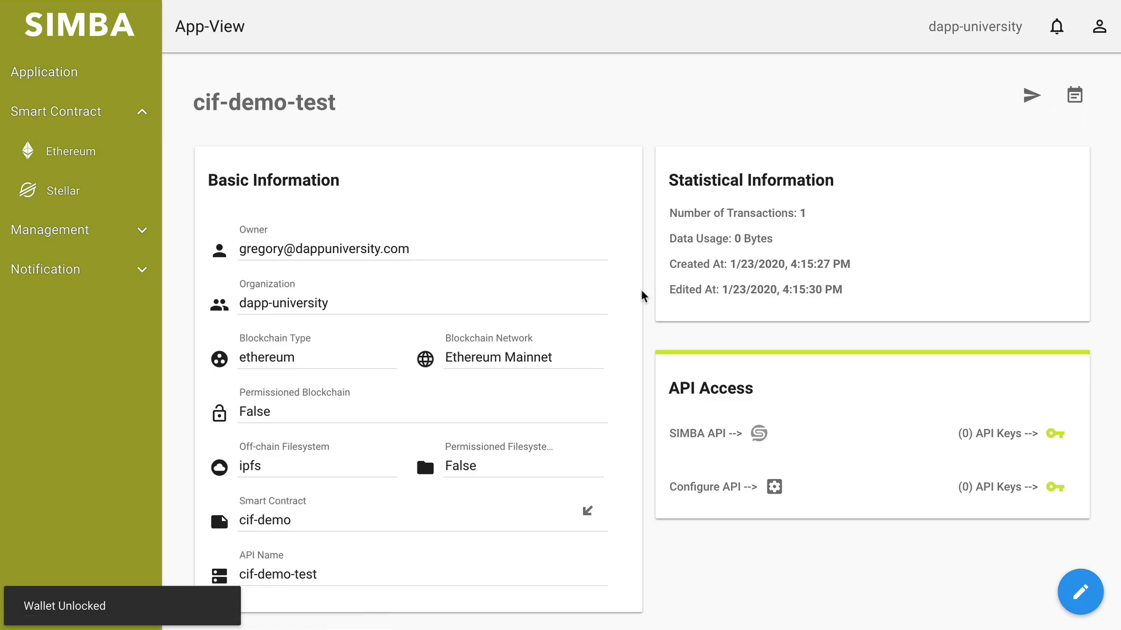
{"action": "scroll", "coordinate": [642, 296], "scroll_direction": "down", "scroll_amount": 1}
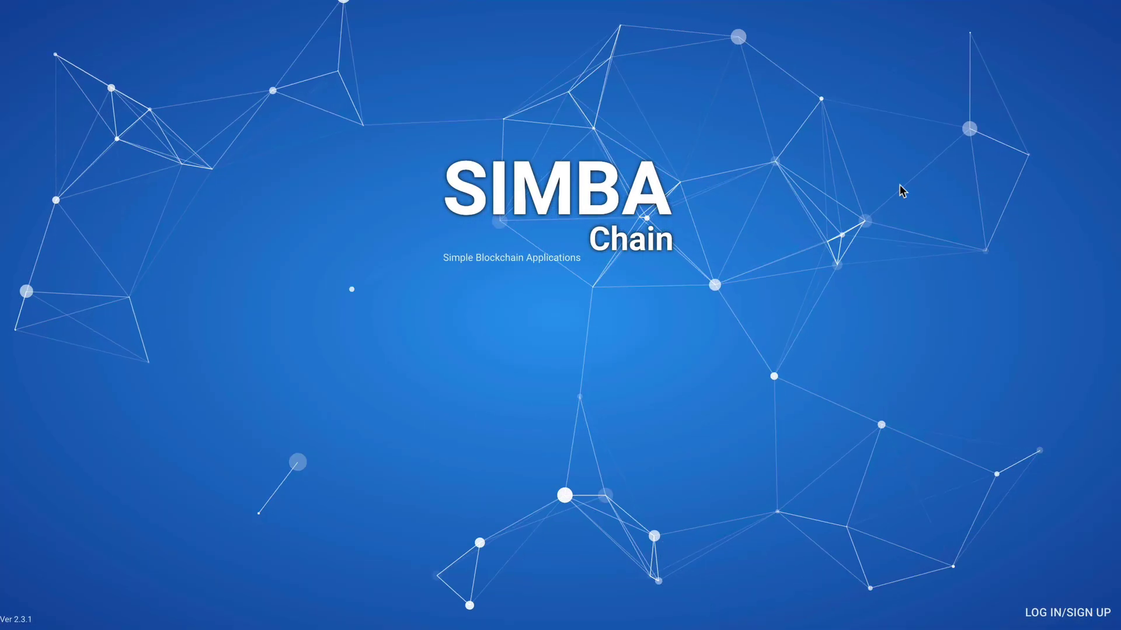